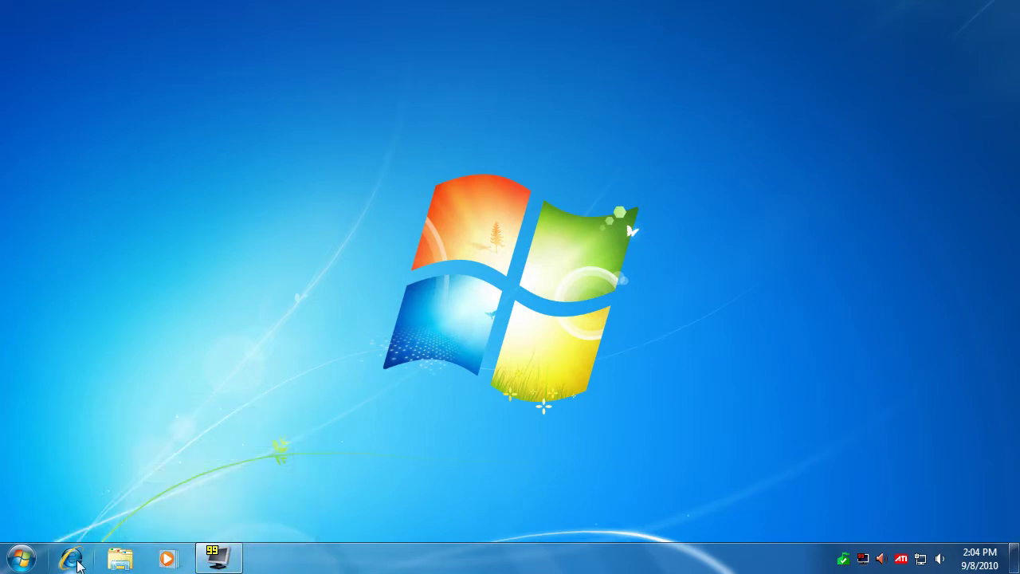
# Peek at Internet Explorer's jump list, then launch it to the Gmail sign-in page, minimizing and restoring it
pyautogui.rightClick(77, 563)
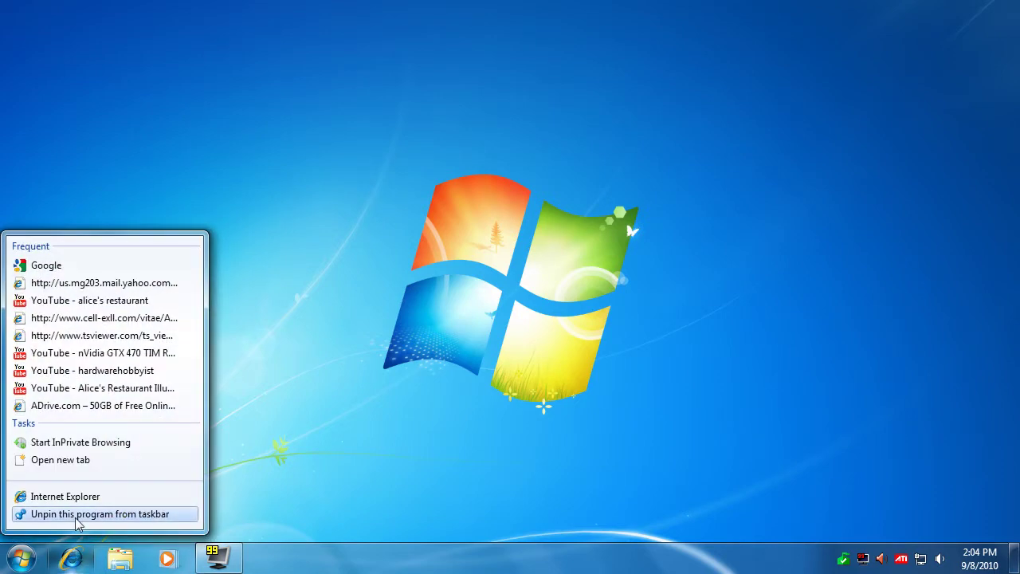
pyautogui.click(403, 451)
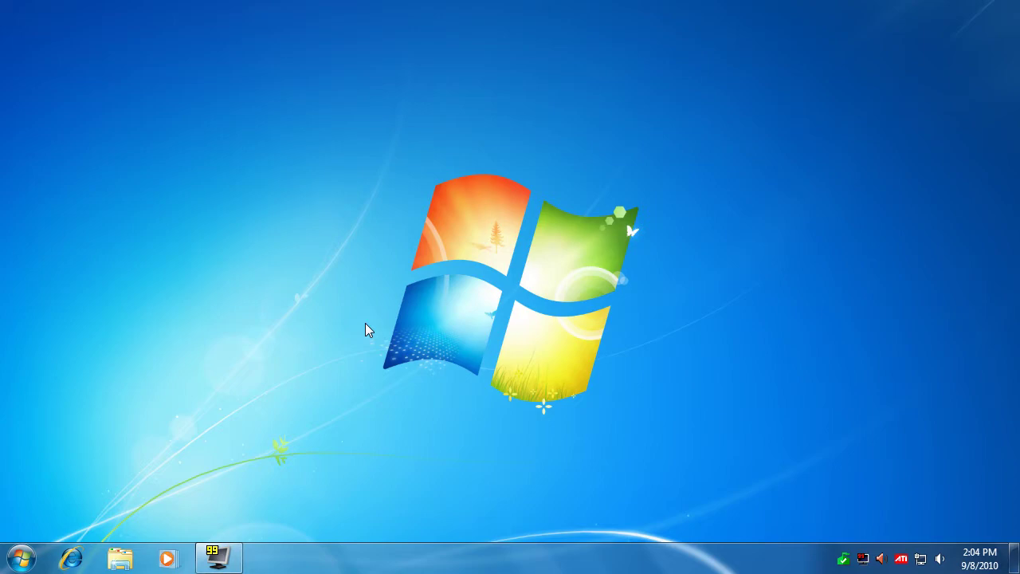
pyautogui.click(72, 560)
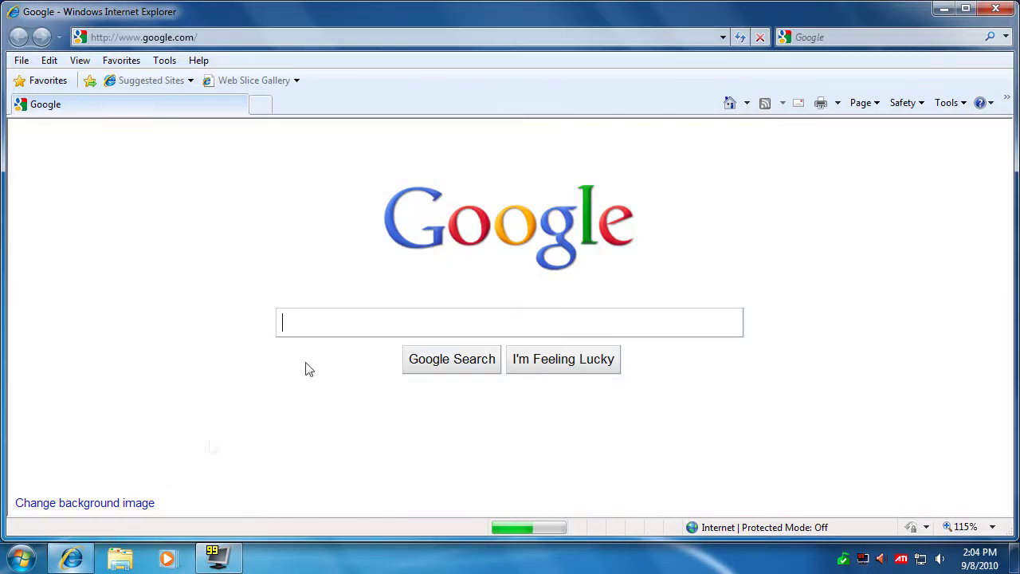
pyautogui.click(287, 133)
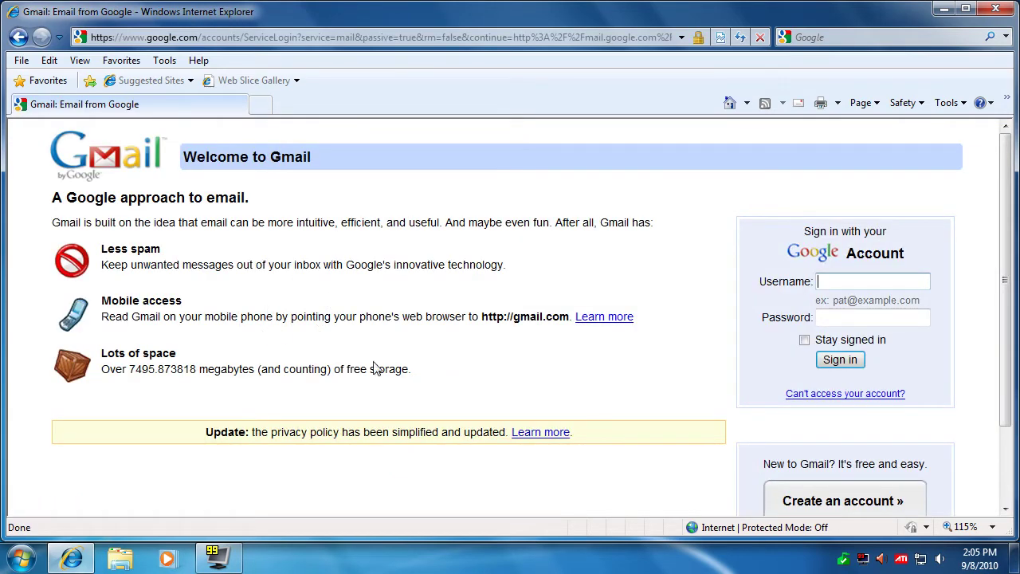
pyautogui.click(73, 562)
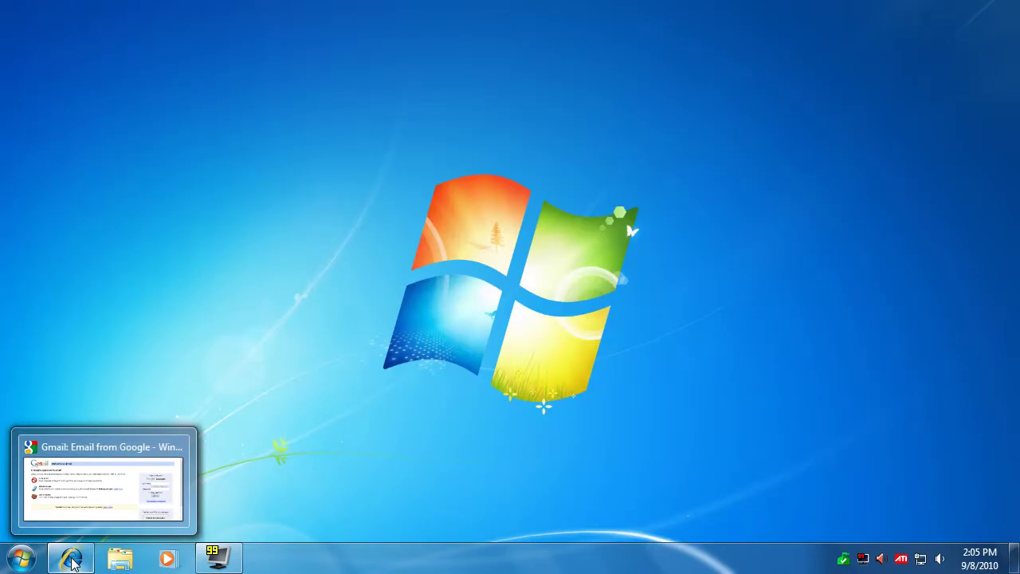
pyautogui.click(72, 562)
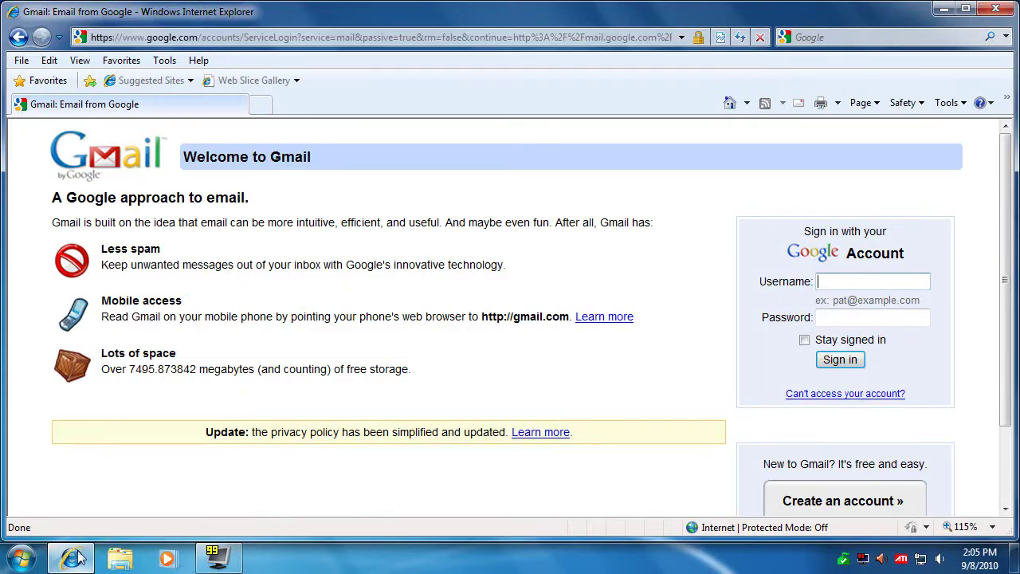
# Open a second Internet Explorer window from its jump list, then close that Google window
pyautogui.rightClick(75, 560)
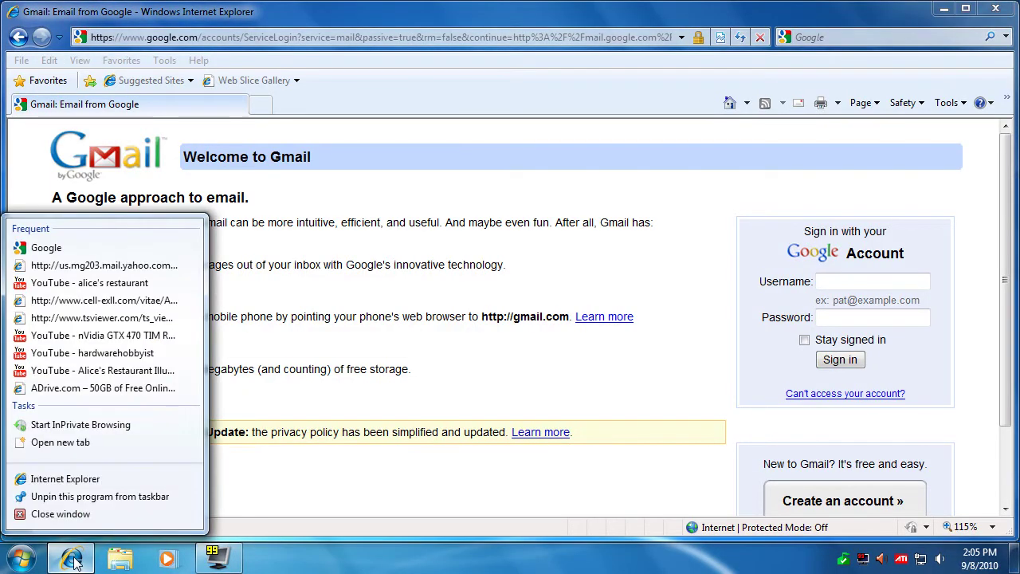
pyautogui.click(66, 479)
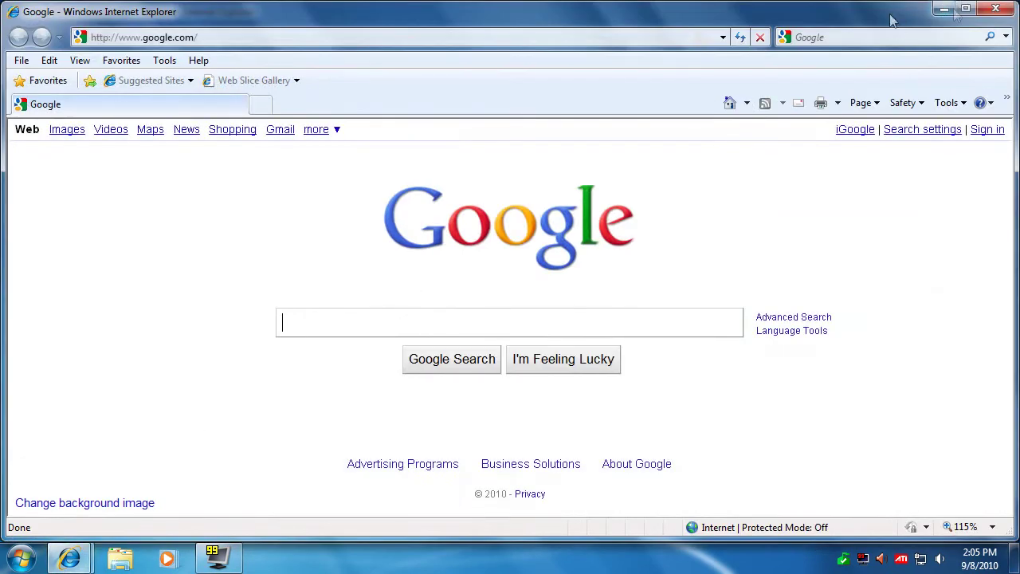
pyautogui.click(944, 9)
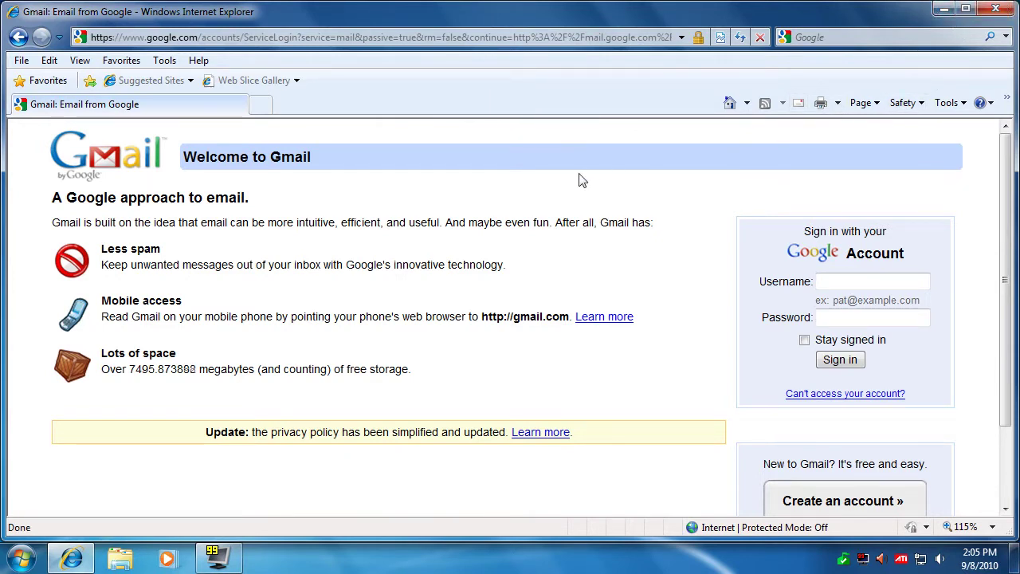
# Select and deselect the Gmail page's intro text, then close the browser with Alt+F4
pyautogui.moveTo(494, 332); pyautogui.dragTo(421, 382)
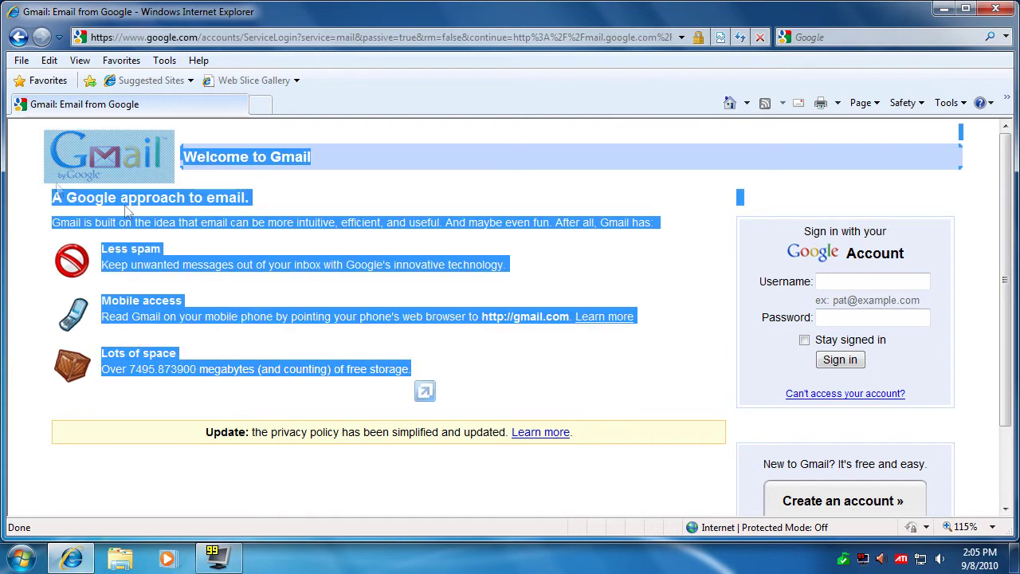
pyautogui.click(548, 344)
pyautogui.hotkey('alt', 'F4')
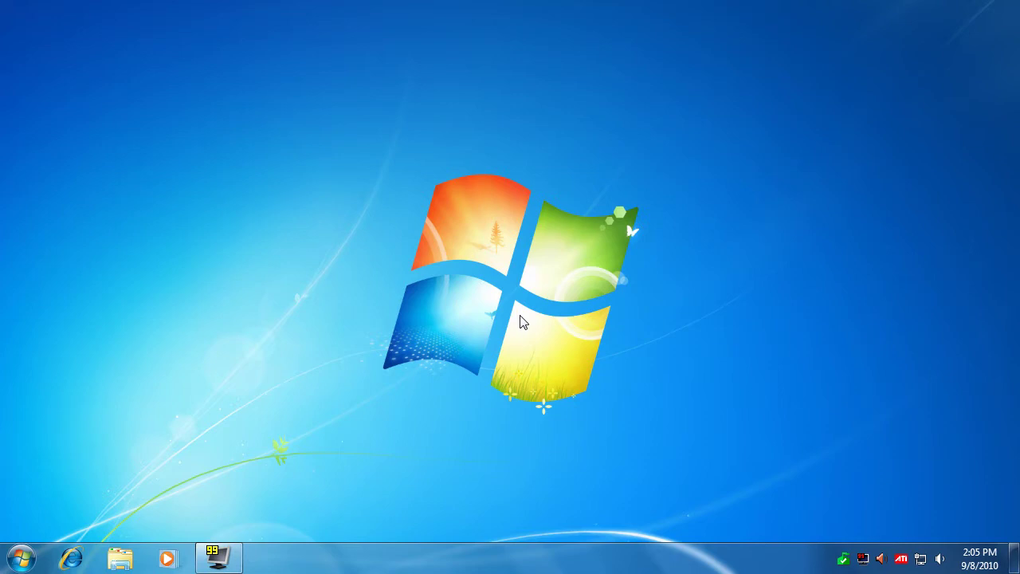
# Drag selection boxes across the desktop, then open the Start menu
pyautogui.moveTo(651, 232); pyautogui.dragTo(356, 353)
pyautogui.moveTo(666, 252); pyautogui.dragTo(342, 338)
pyautogui.moveTo(651, 240); pyautogui.dragTo(377, 335)
pyautogui.click(21, 558)
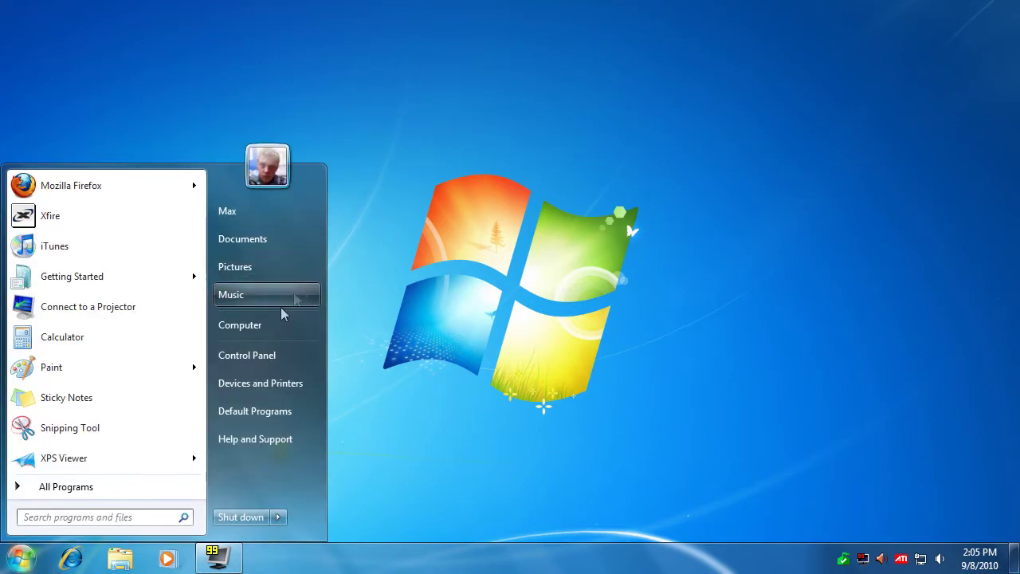
# Open Control Panel, look over its view choices and Appearance and Personalization, then return home
pyautogui.click(273, 356)
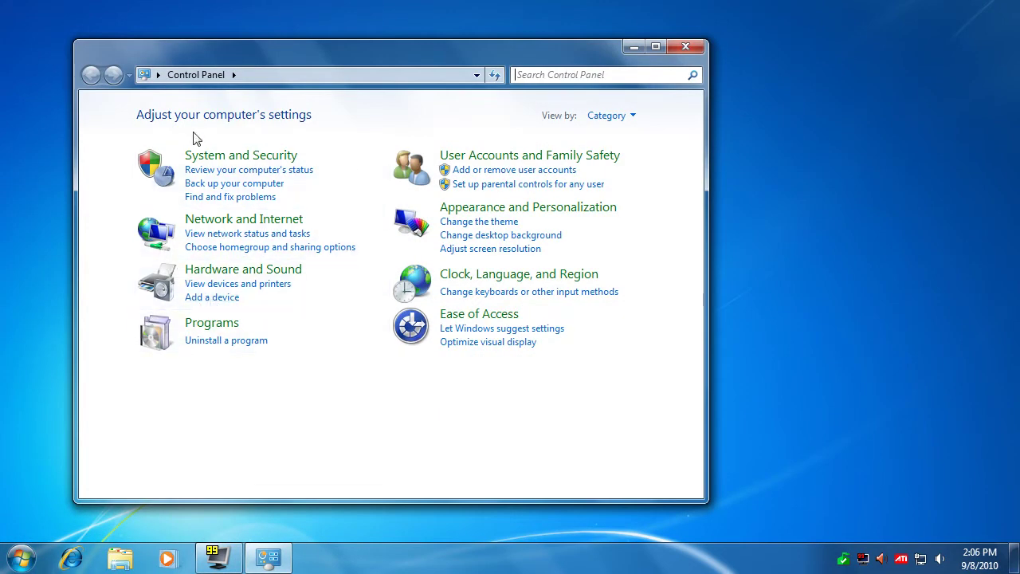
pyautogui.click(612, 116)
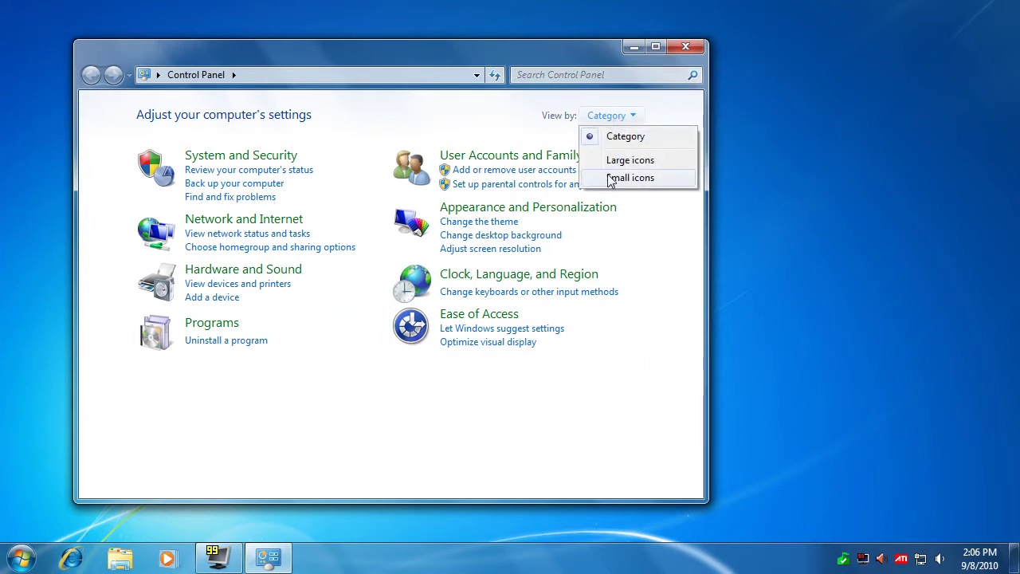
pyautogui.click(604, 266)
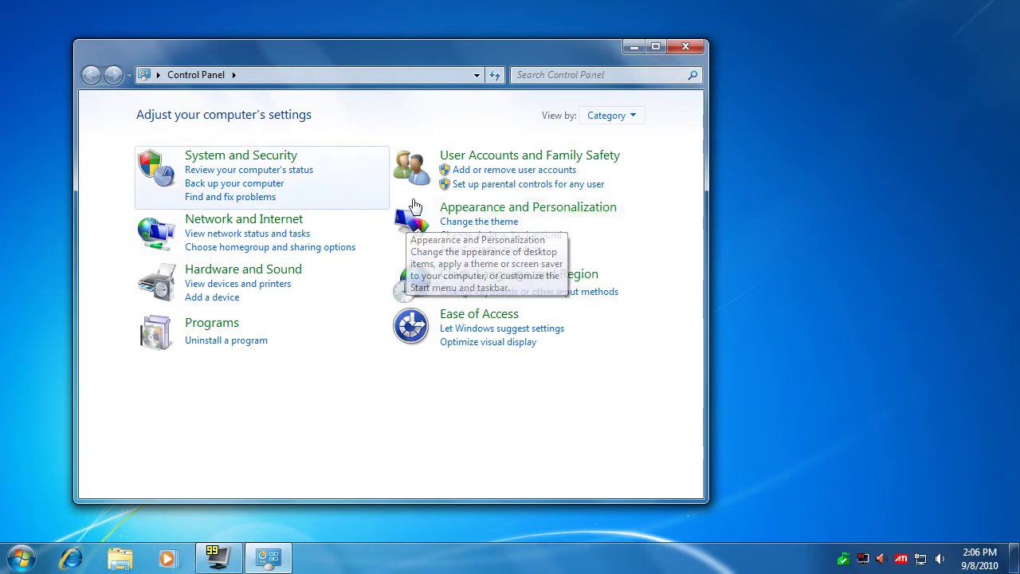
pyautogui.click(487, 211)
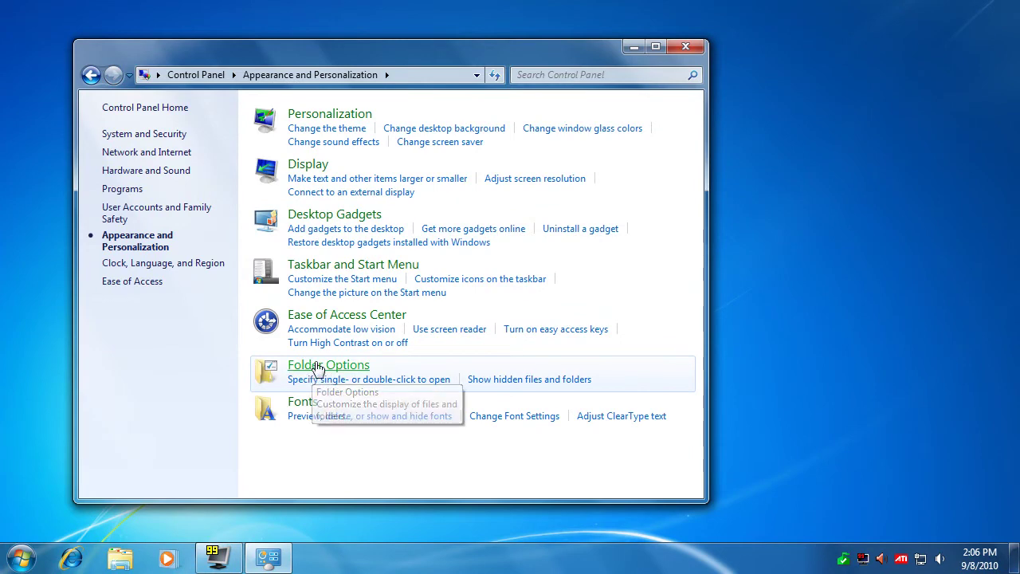
pyautogui.click(91, 74)
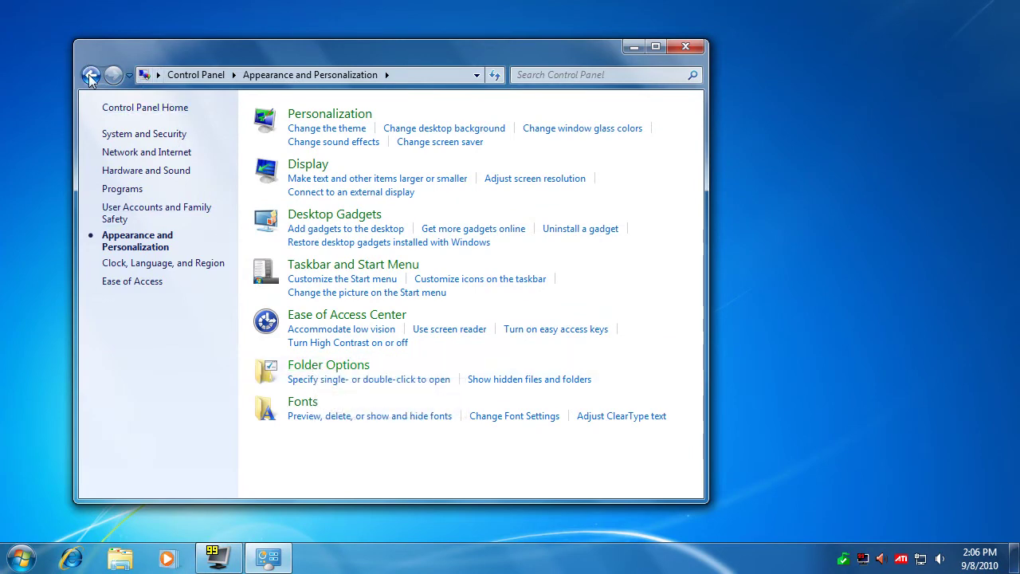
# View Control Panel by small icons and open Folder Options on its View settings
pyautogui.click(615, 118)
pyautogui.click(625, 177)
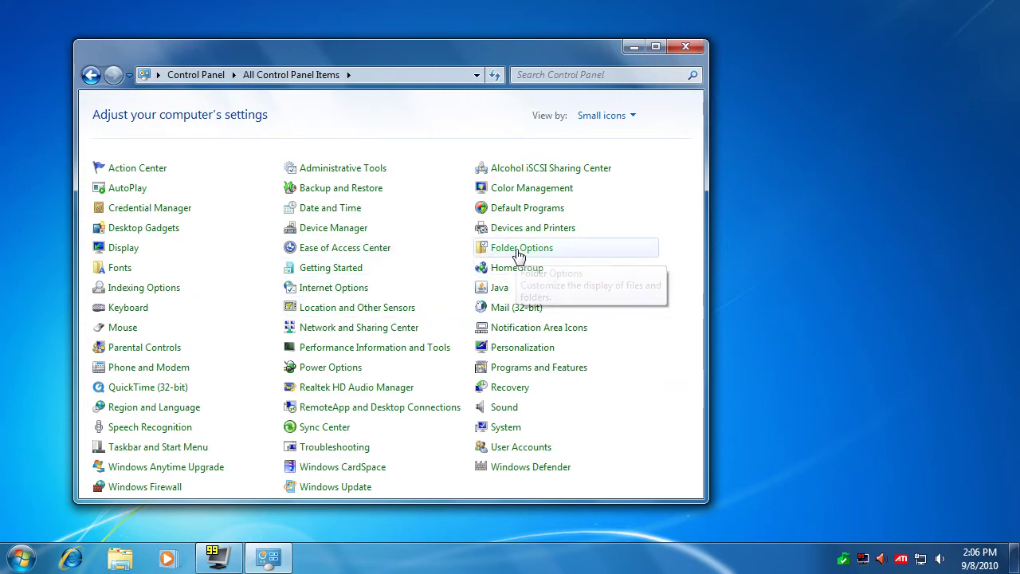
pyautogui.click(519, 254)
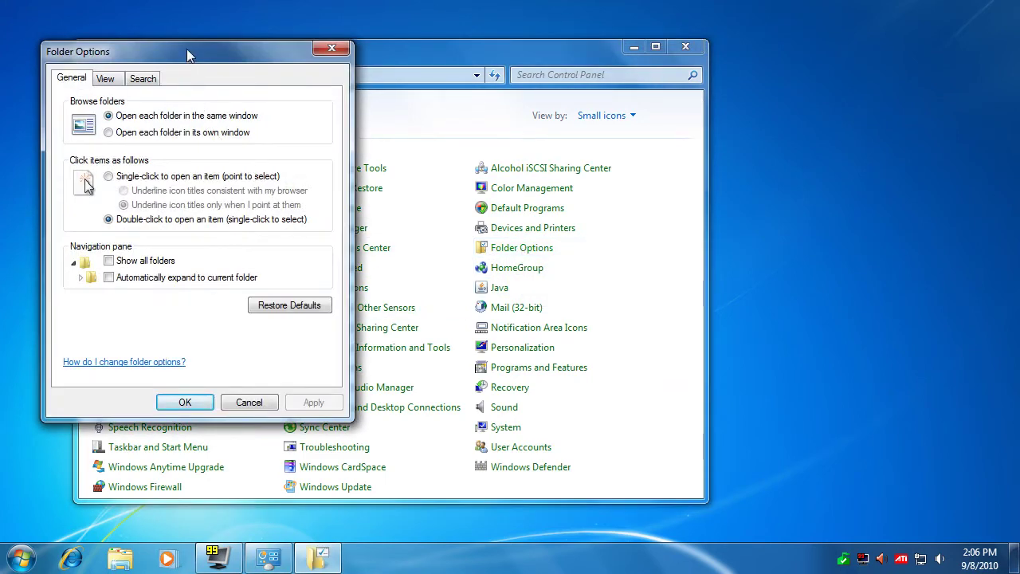
pyautogui.click(106, 79)
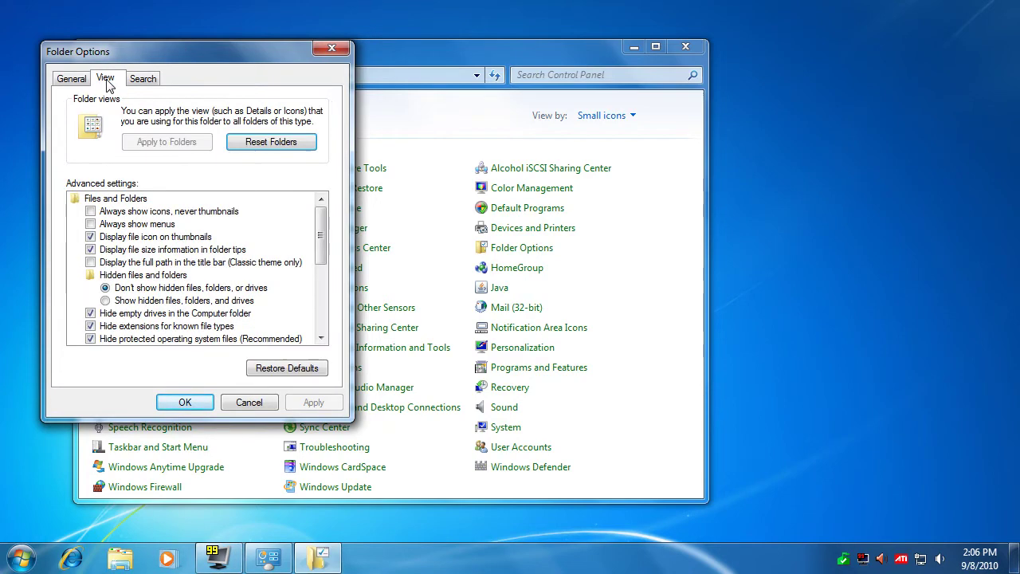
# Enable 'Show hidden files, folders, and drives', apply and confirm it, and close Control Panel
pyautogui.click(106, 301)
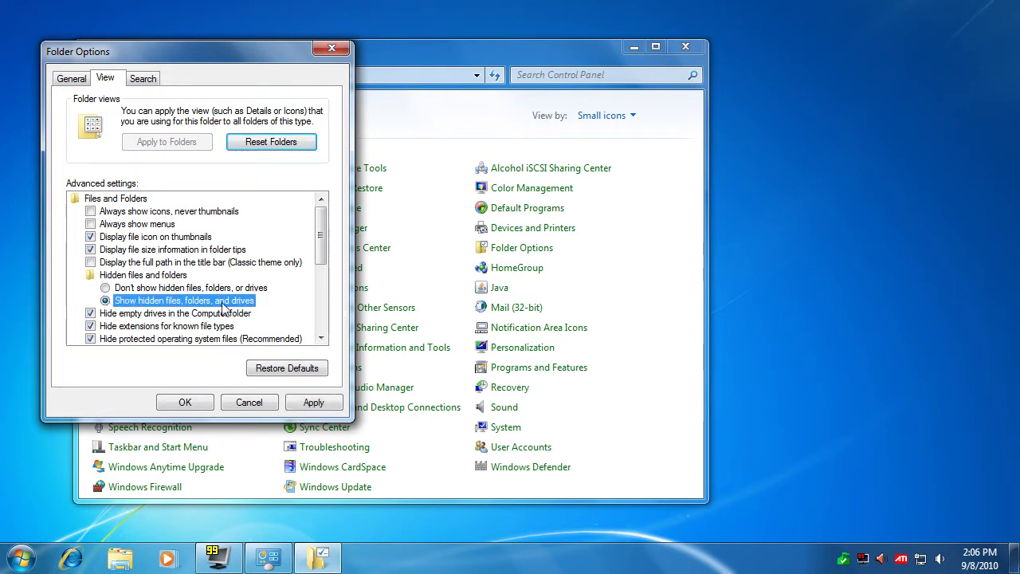
pyautogui.click(313, 403)
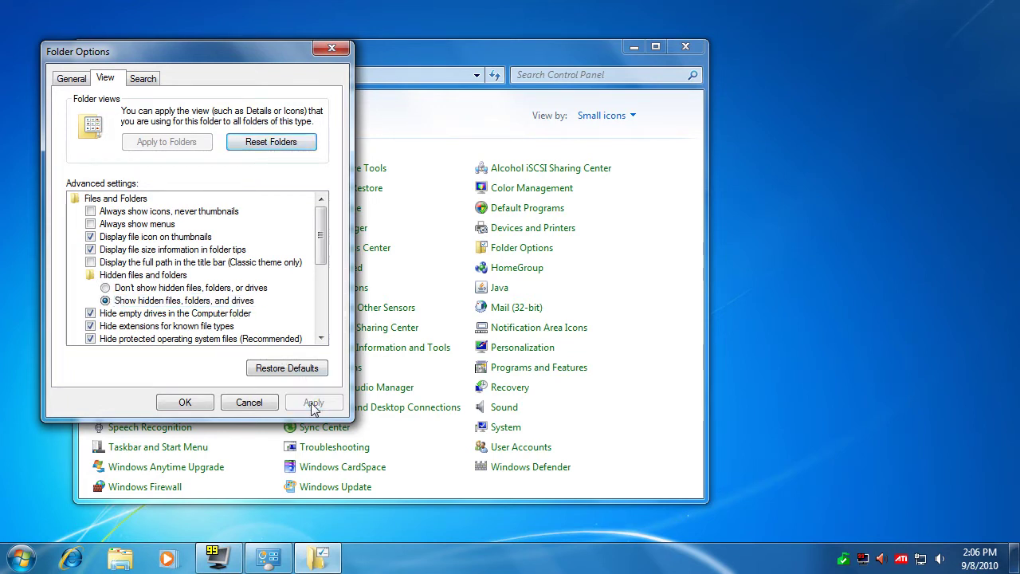
pyautogui.click(184, 402)
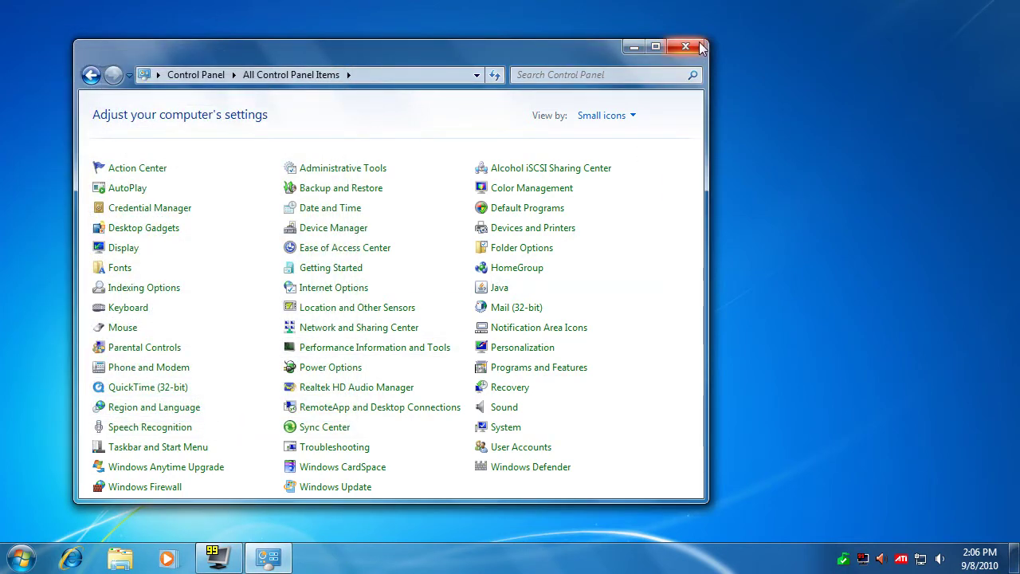
pyautogui.click(686, 48)
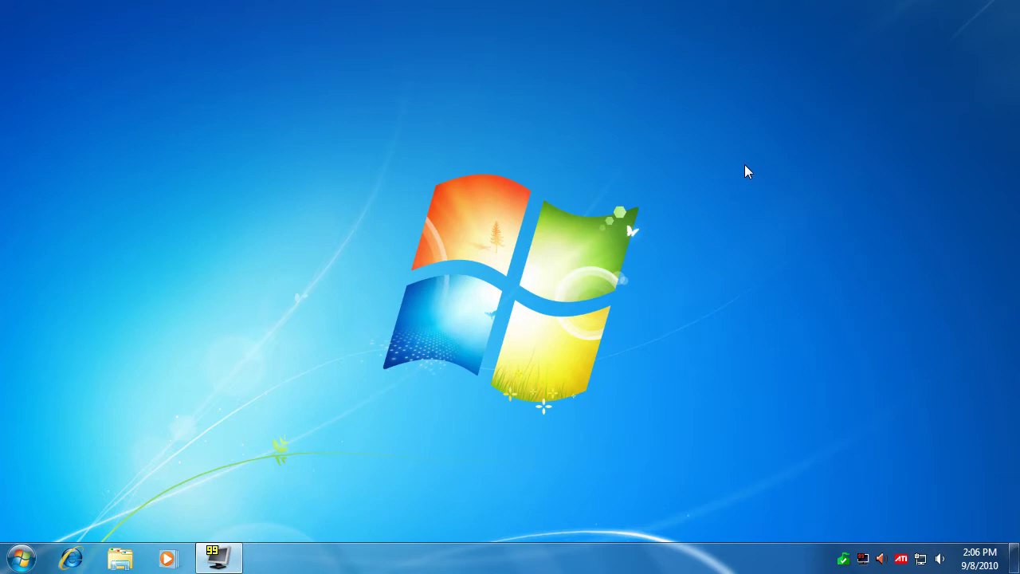
# From the taskbar's context menu, choose Toolbars > New toolbar
pyautogui.rightClick(401, 559)
pyautogui.moveTo(477, 413)
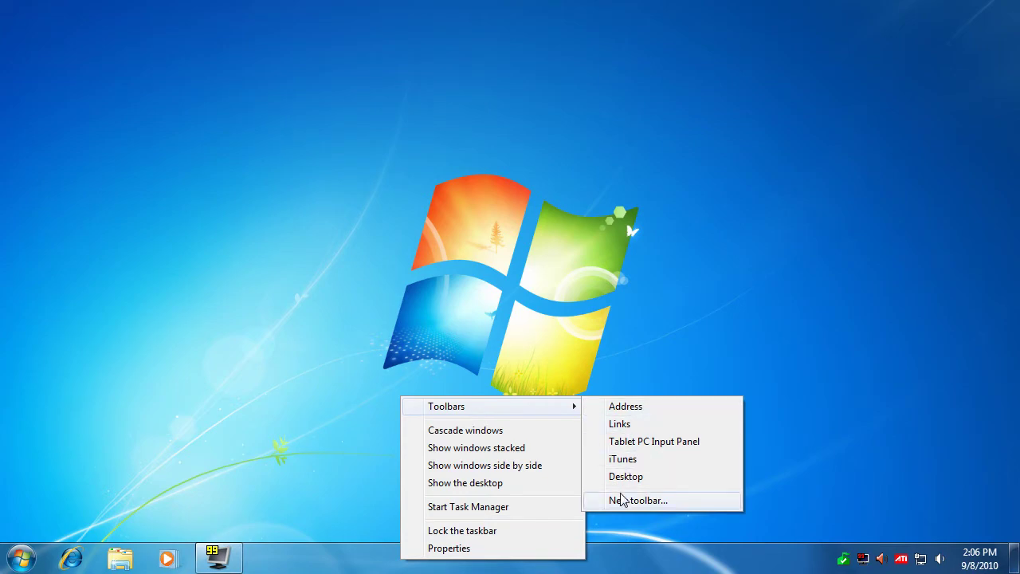
pyautogui.click(621, 500)
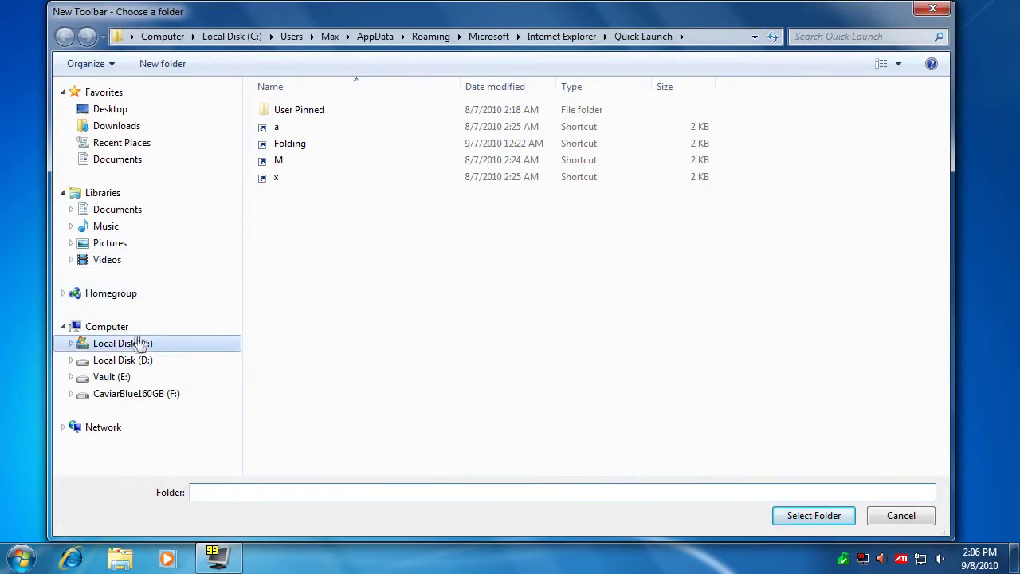
# Create the toolbar from C:\Users\<profile>\AppData\Roaming\Microsoft\Internet Explorer\Quick Launch
pyautogui.click(139, 343)
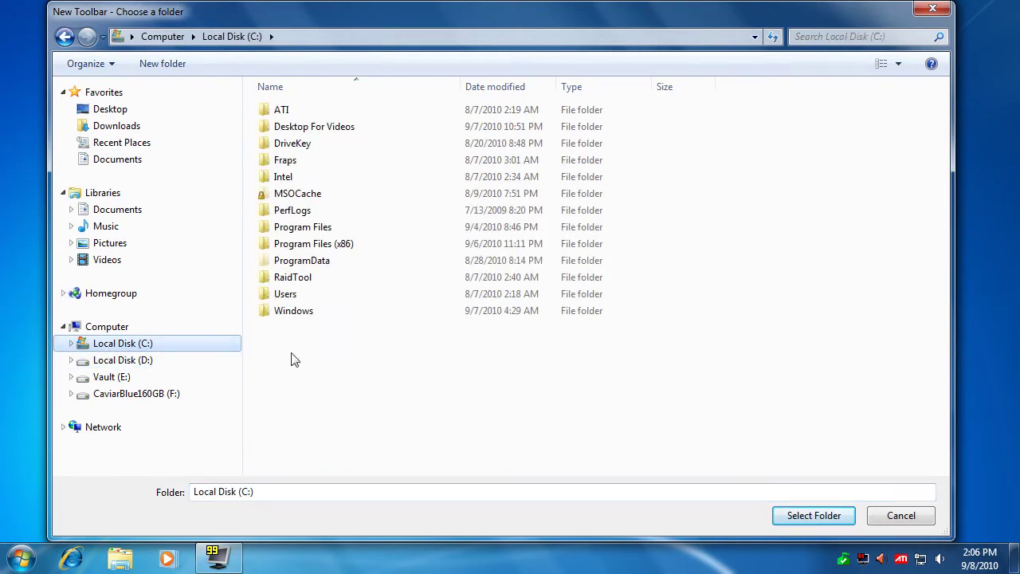
pyautogui.doubleClick(294, 296)
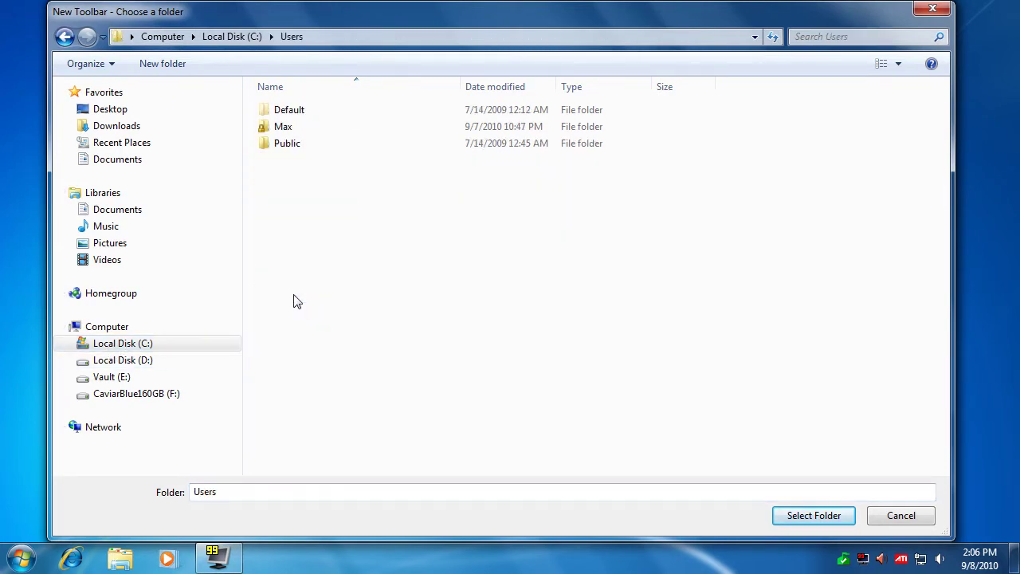
pyautogui.doubleClick(286, 130)
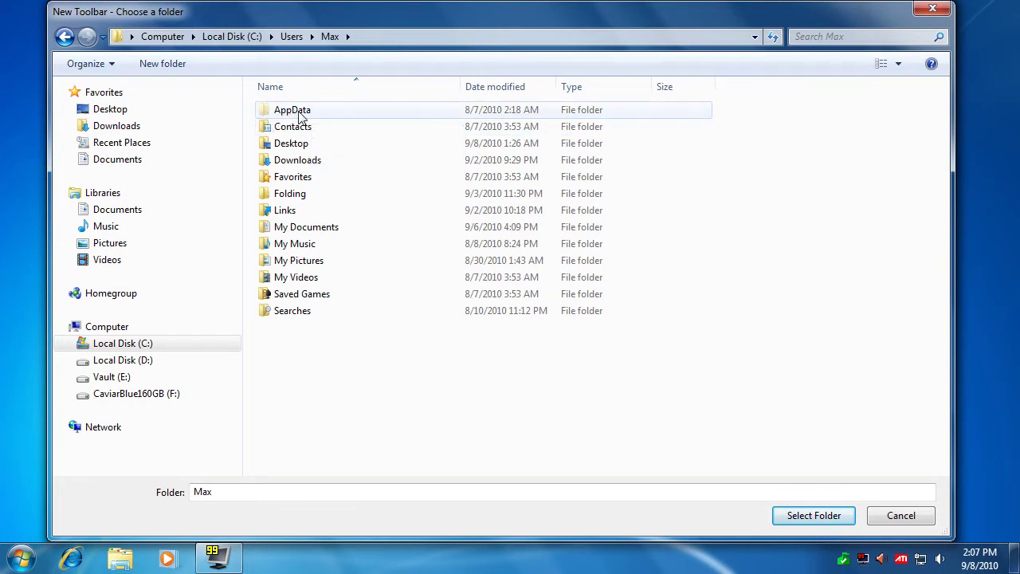
pyautogui.doubleClick(302, 113)
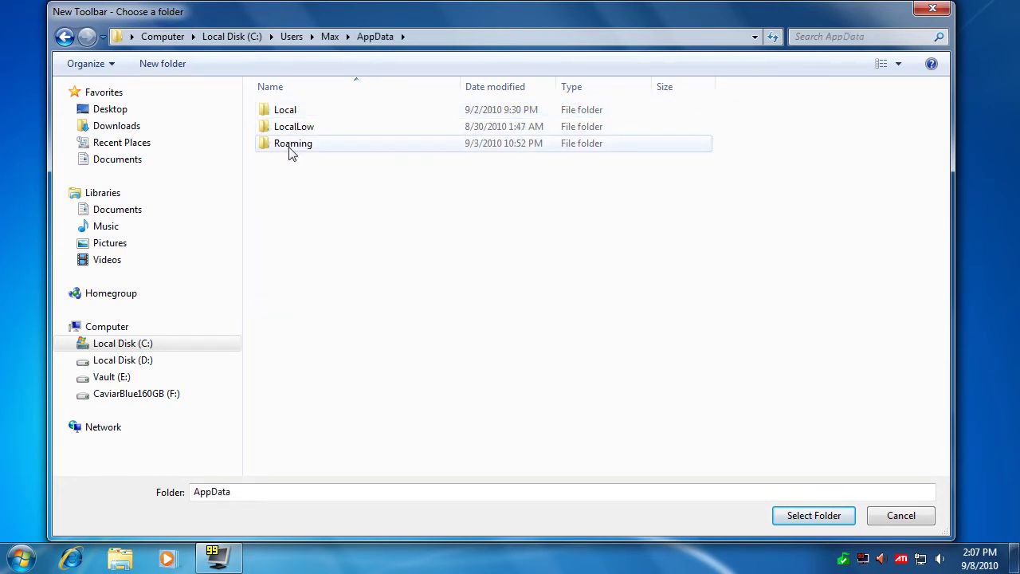
pyautogui.doubleClick(291, 145)
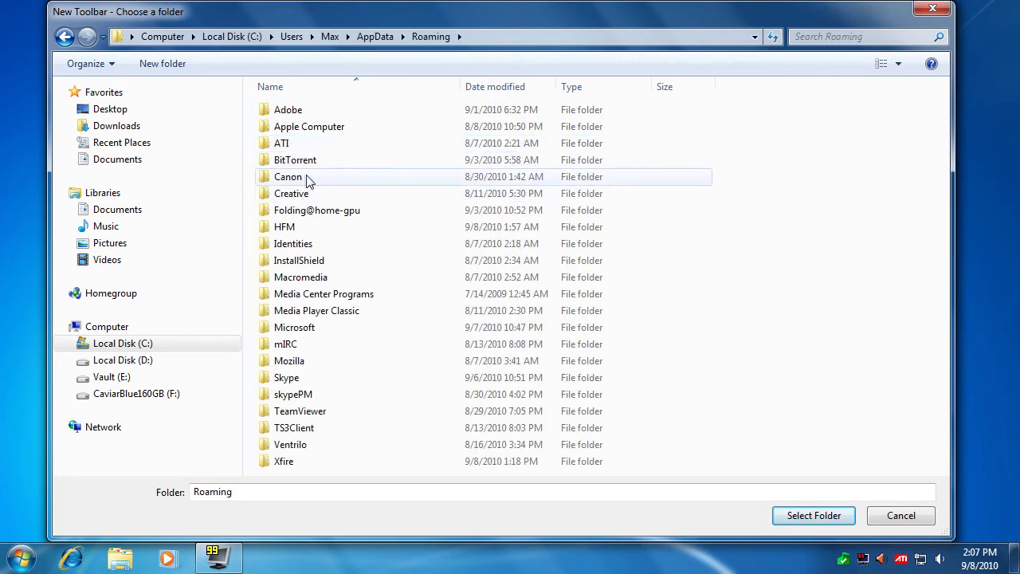
pyautogui.doubleClick(295, 328)
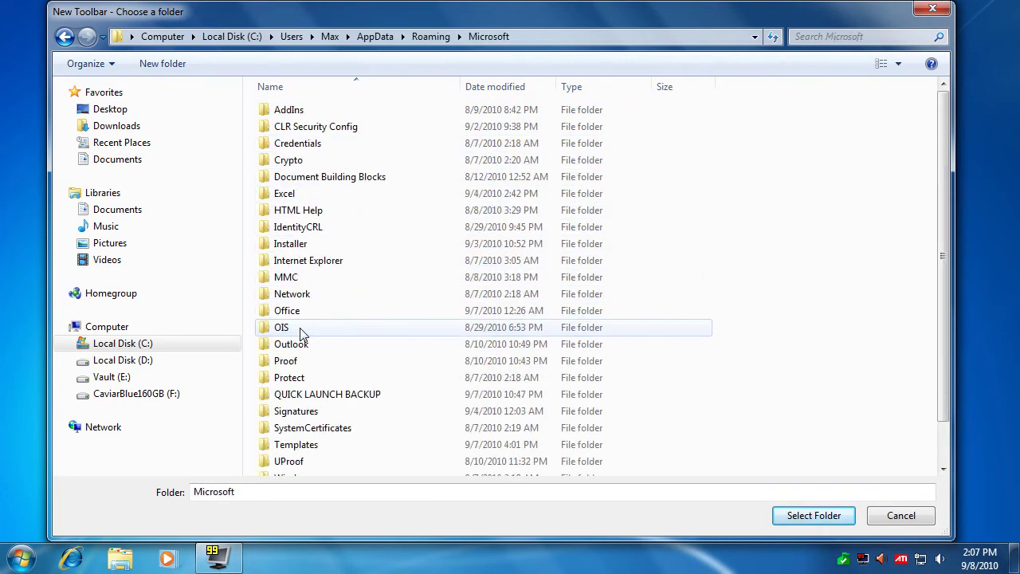
pyautogui.doubleClick(313, 261)
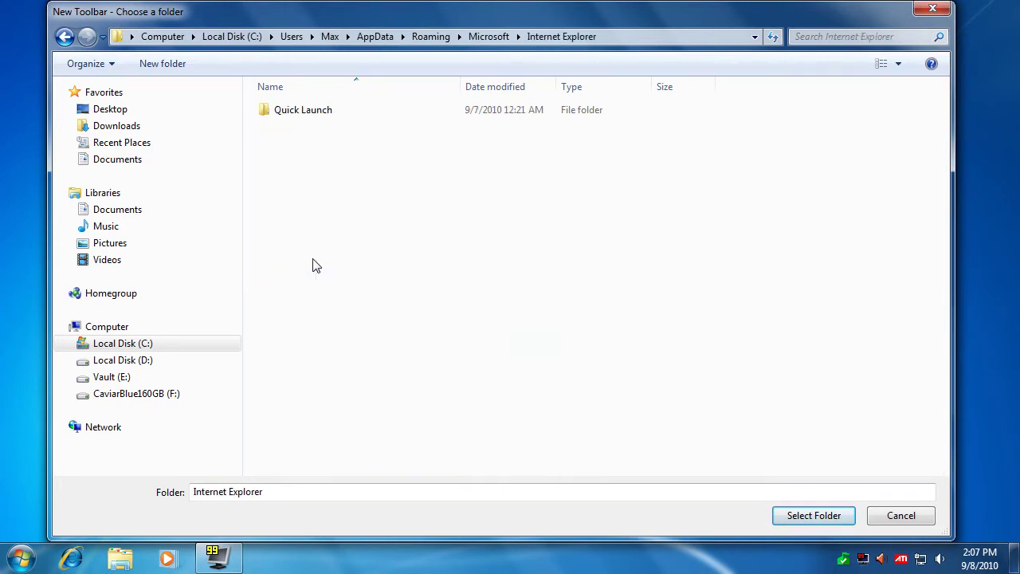
pyautogui.click(301, 112)
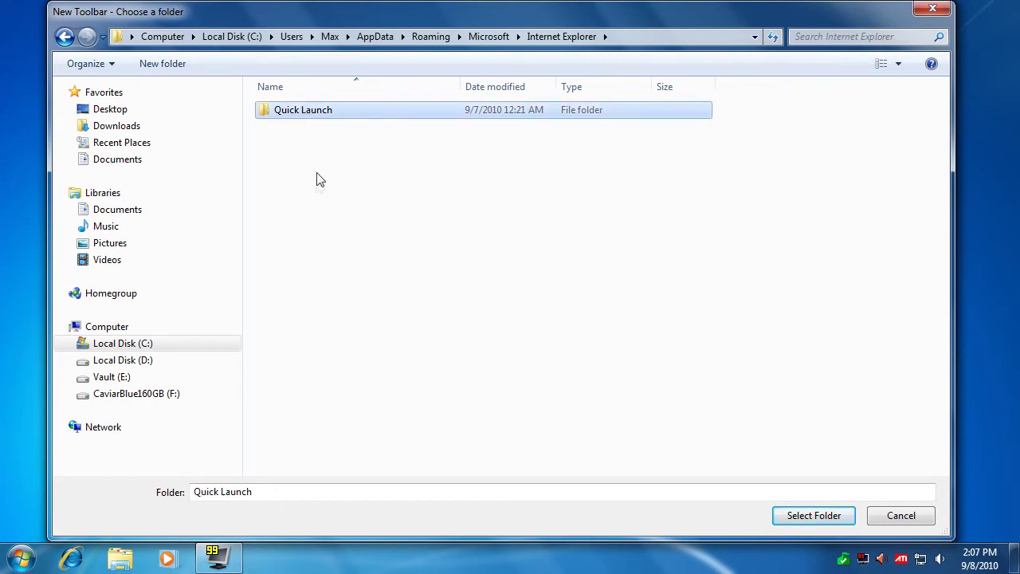
pyautogui.click(812, 518)
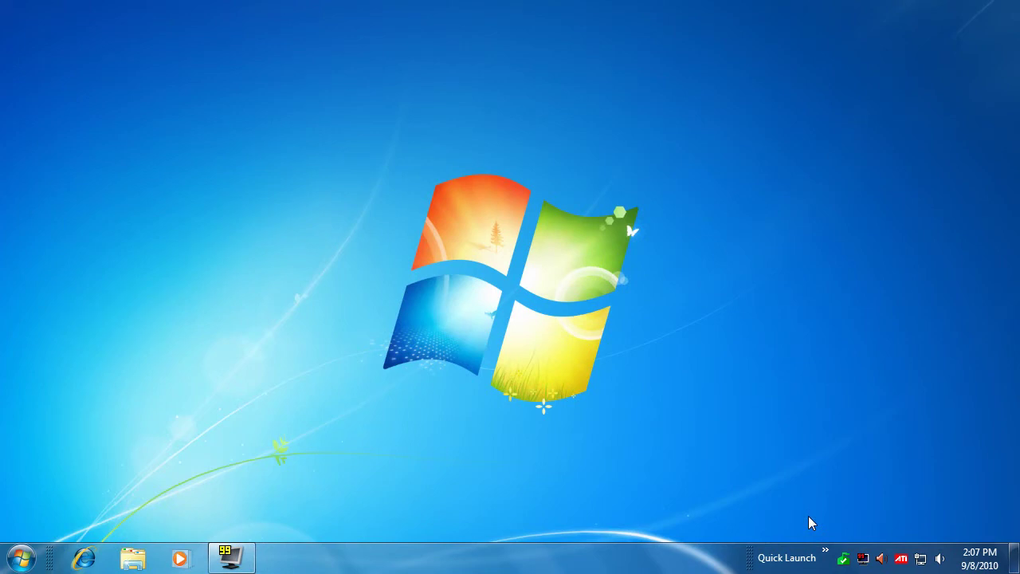
# Move the Quick Launch toolbar to the taskbar's far left and widen it to reveal its shortcuts
pyautogui.moveTo(749, 557); pyautogui.dragTo(9, 563)
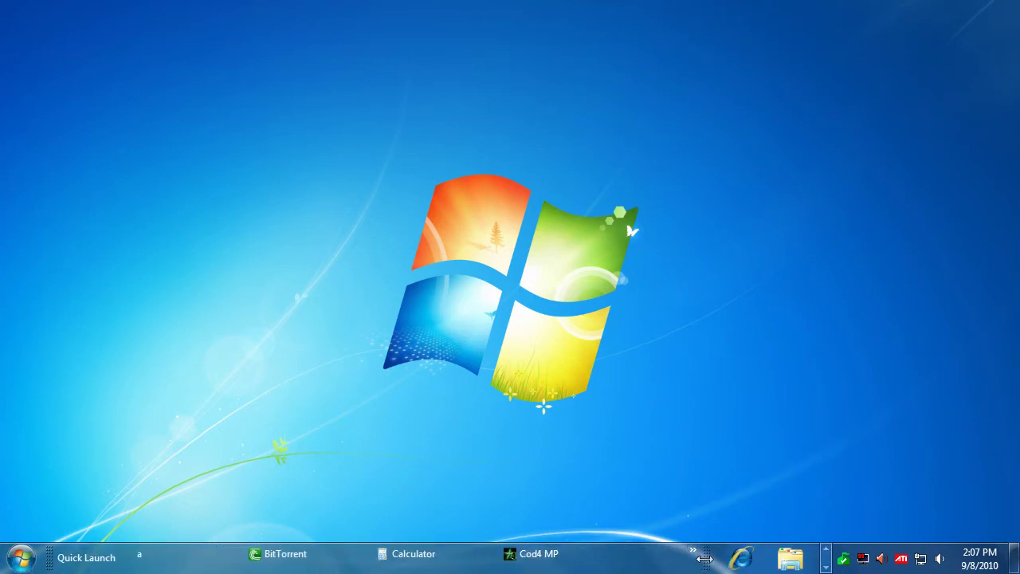
pyautogui.moveTo(703, 569); pyautogui.dragTo(543, 557)
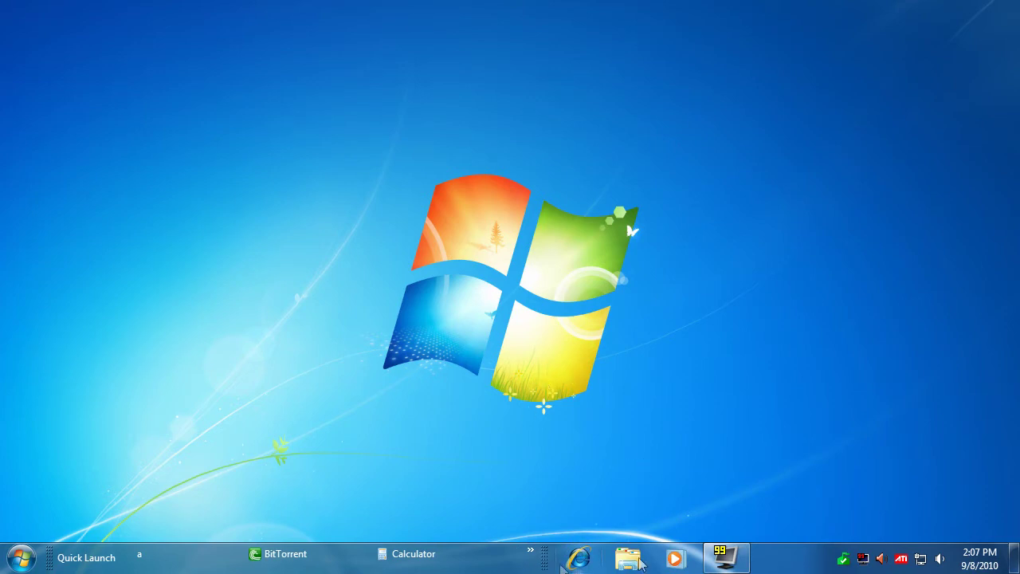
pyautogui.moveTo(545, 557); pyautogui.dragTo(481, 556)
# Unpin Internet Explorer, Windows Explorer and Windows Media Player from the taskbar
pyautogui.rightClick(519, 557)
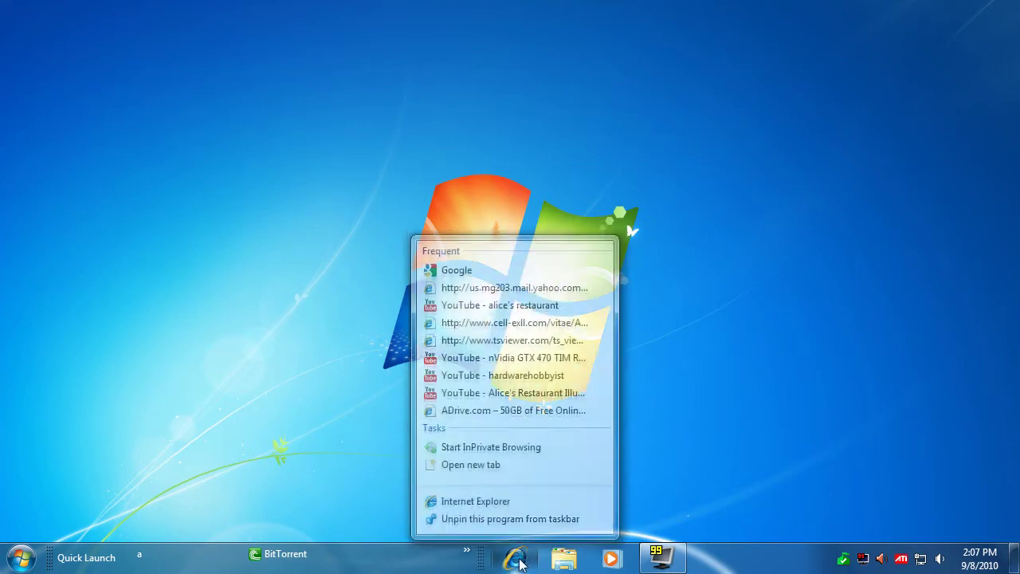
pyautogui.click(523, 518)
pyautogui.rightClick(513, 556)
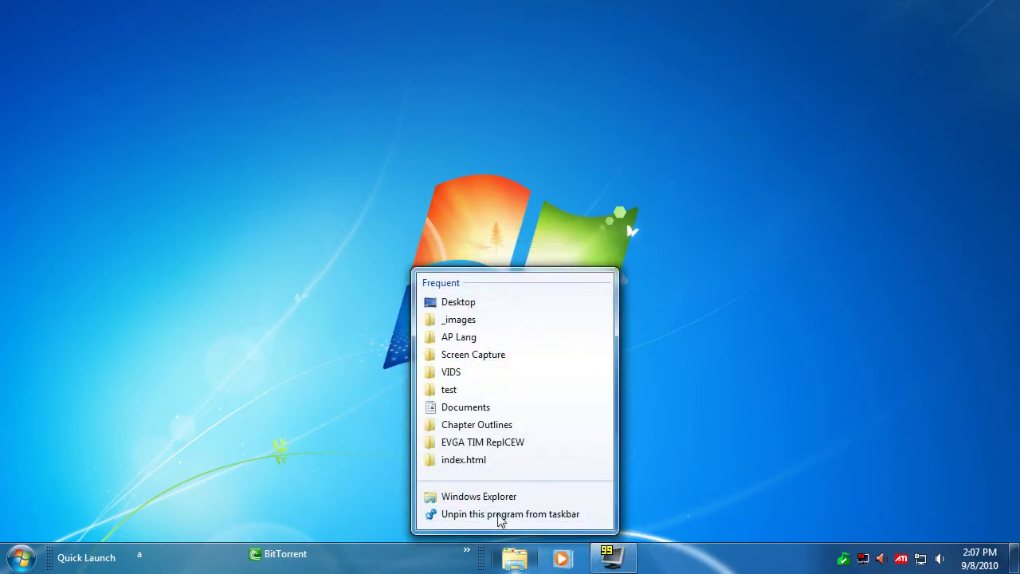
pyautogui.click(510, 514)
pyautogui.rightClick(512, 557)
pyautogui.click(510, 514)
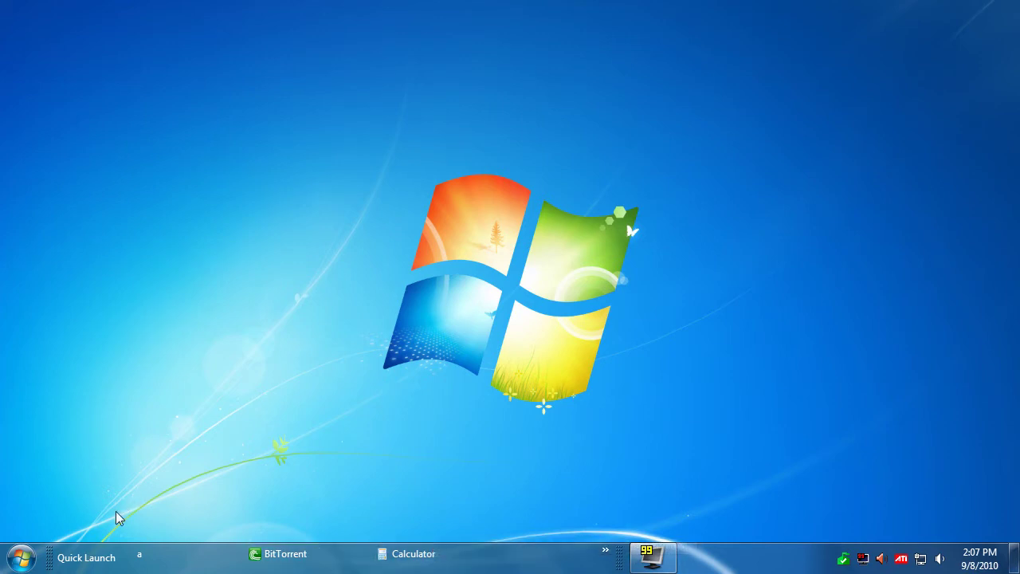
# Turn off Show Text and Show title on the Quick Launch toolbar
pyautogui.rightClick(86, 557)
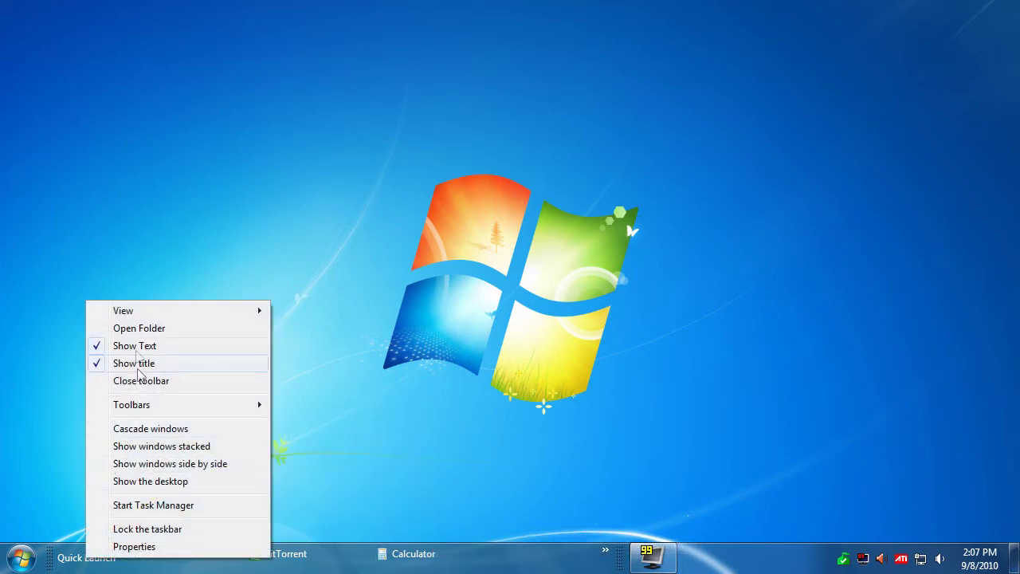
pyautogui.click(135, 345)
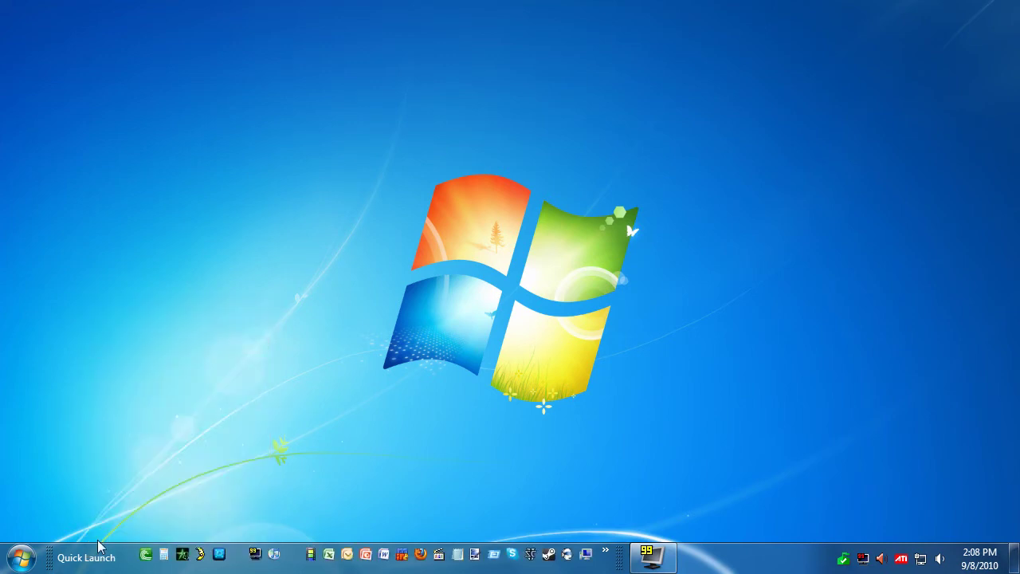
pyautogui.rightClick(88, 556)
pyautogui.click(143, 371)
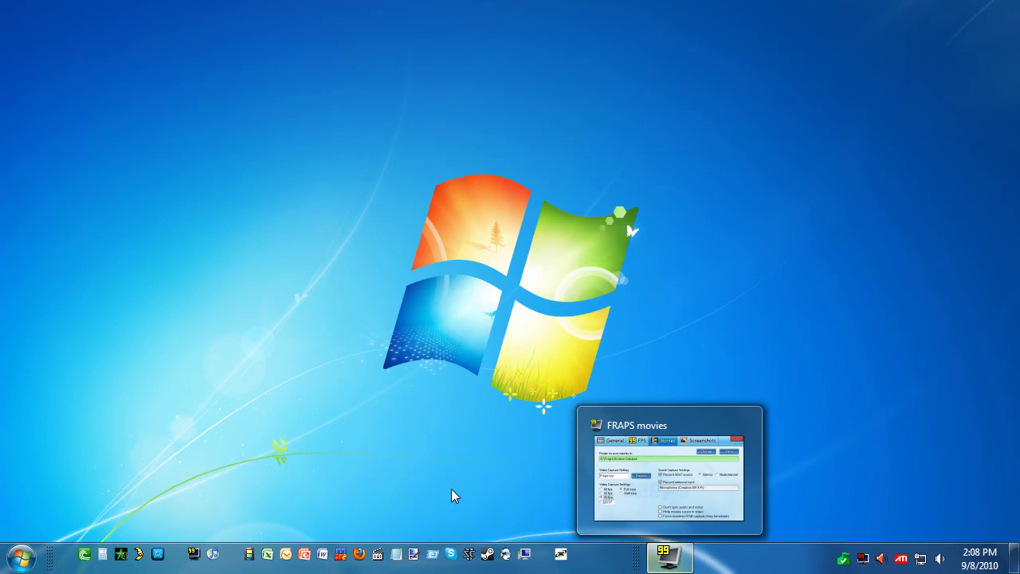
pyautogui.click(286, 554)
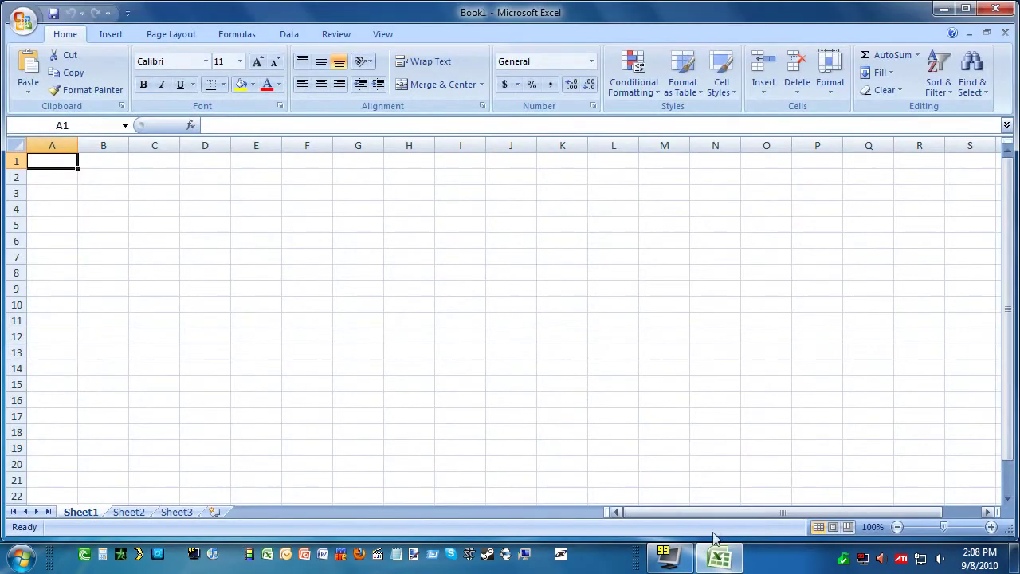
pyautogui.moveTo(730, 564)
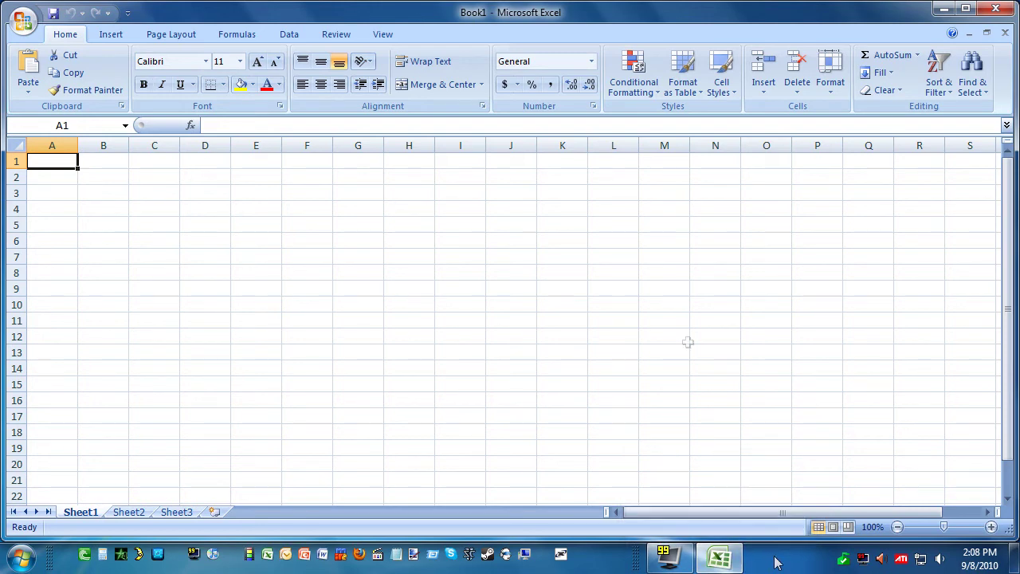
pyautogui.click(654, 269)
pyautogui.click(988, 10)
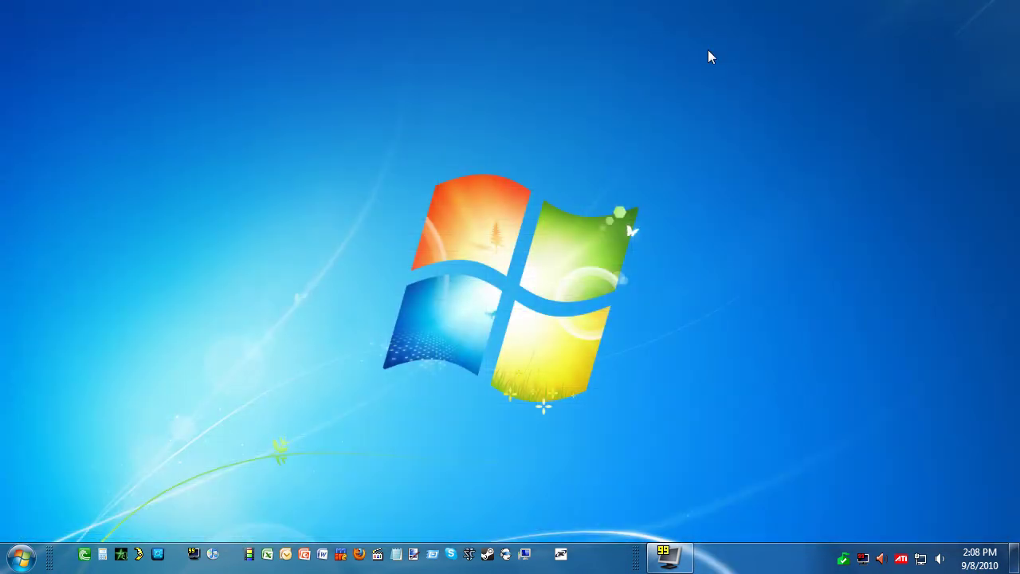
pyautogui.rightClick(723, 561)
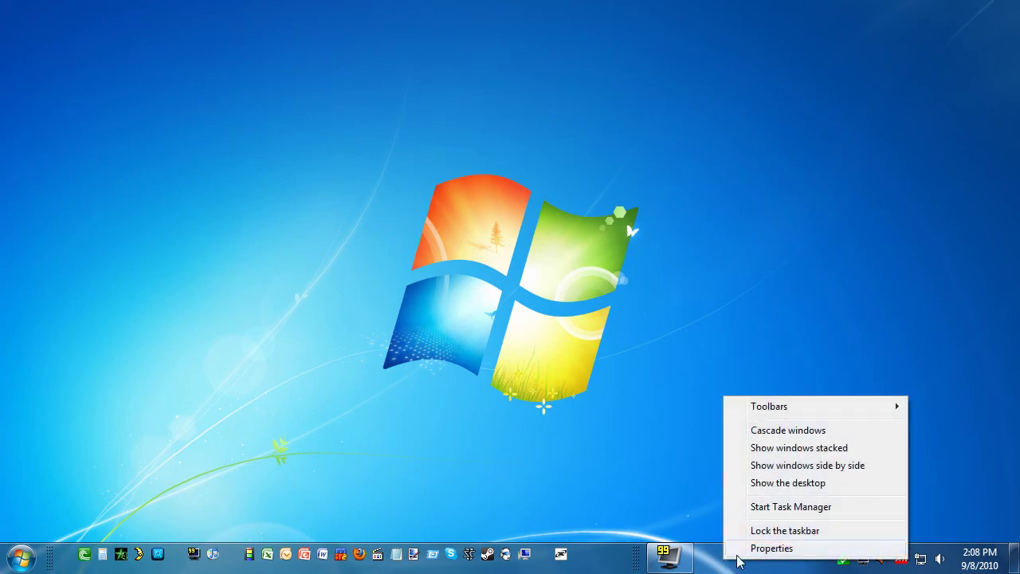
# In taskbar properties, set Taskbar buttons to 'Never combine' and apply it
pyautogui.click(737, 552)
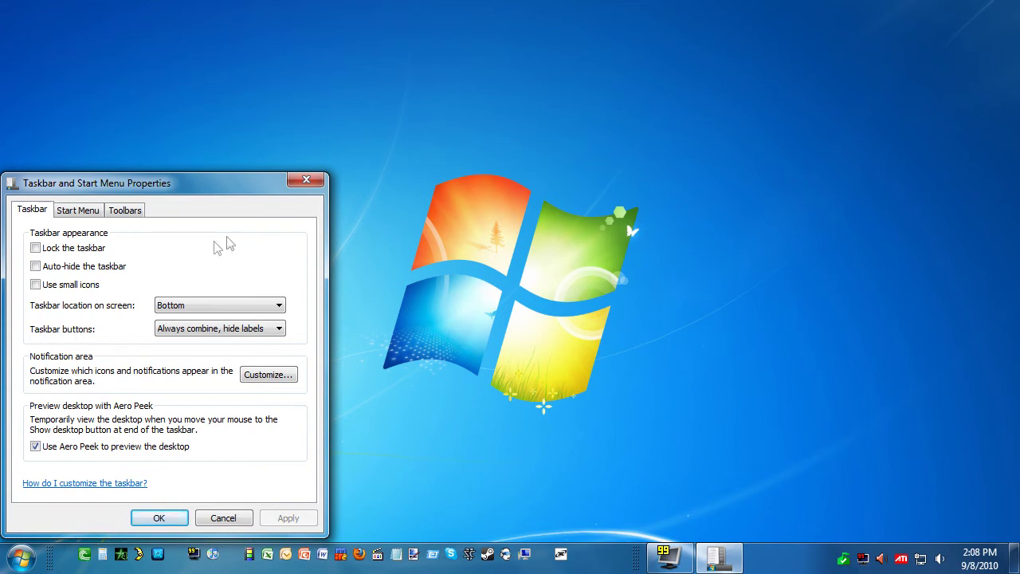
pyautogui.click(272, 331)
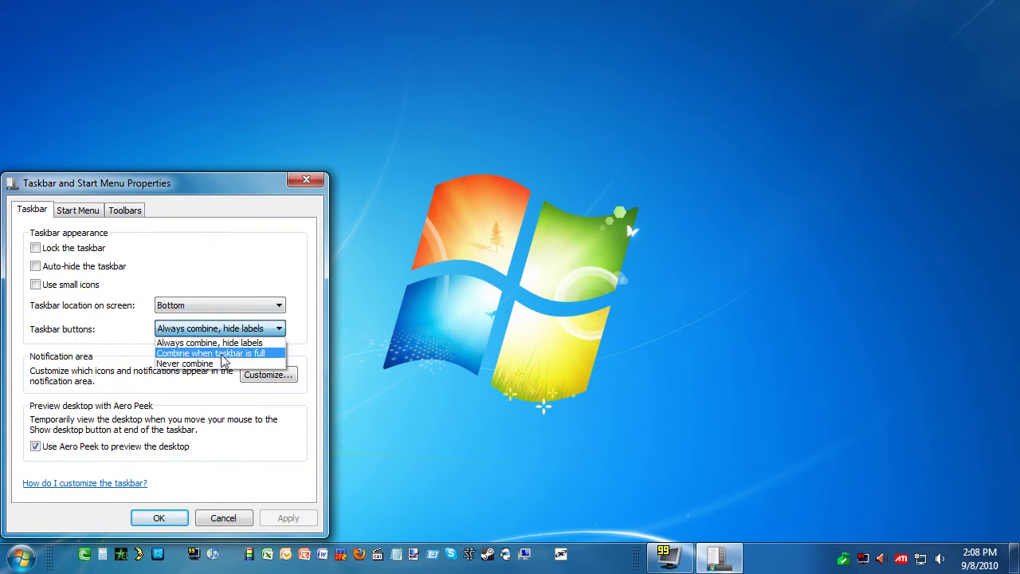
pyautogui.click(205, 364)
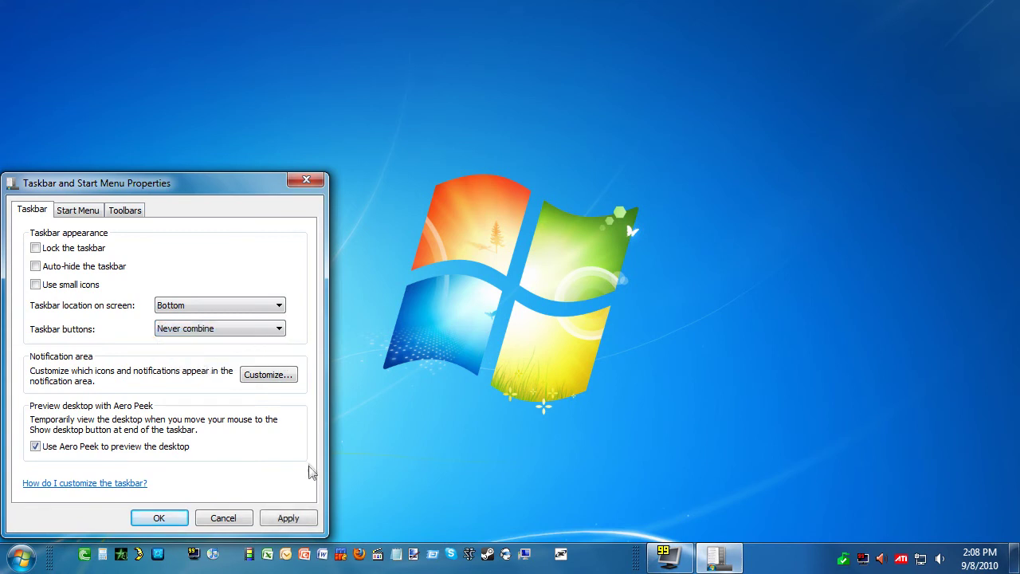
pyautogui.click(287, 517)
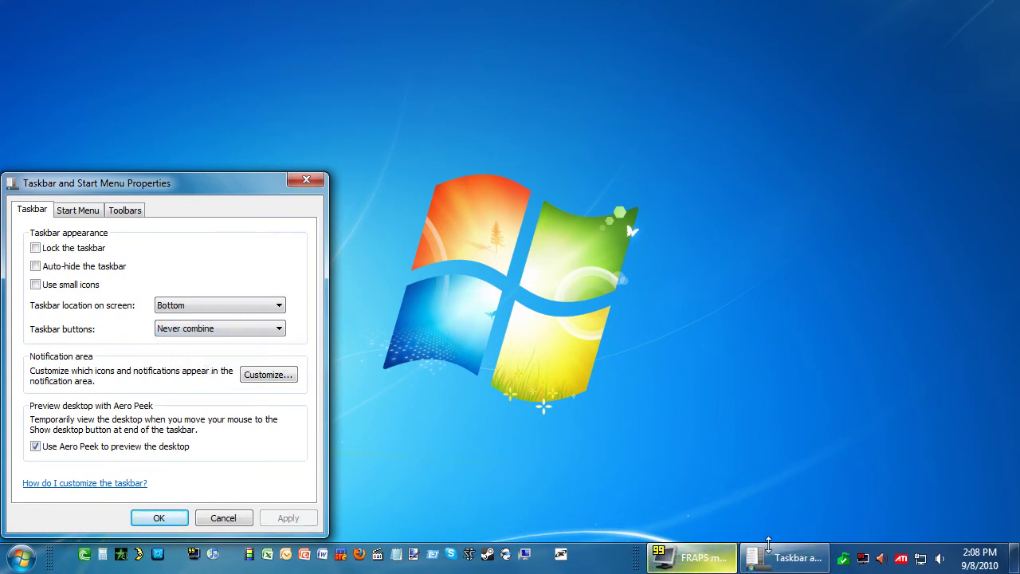
pyautogui.moveTo(689, 557)
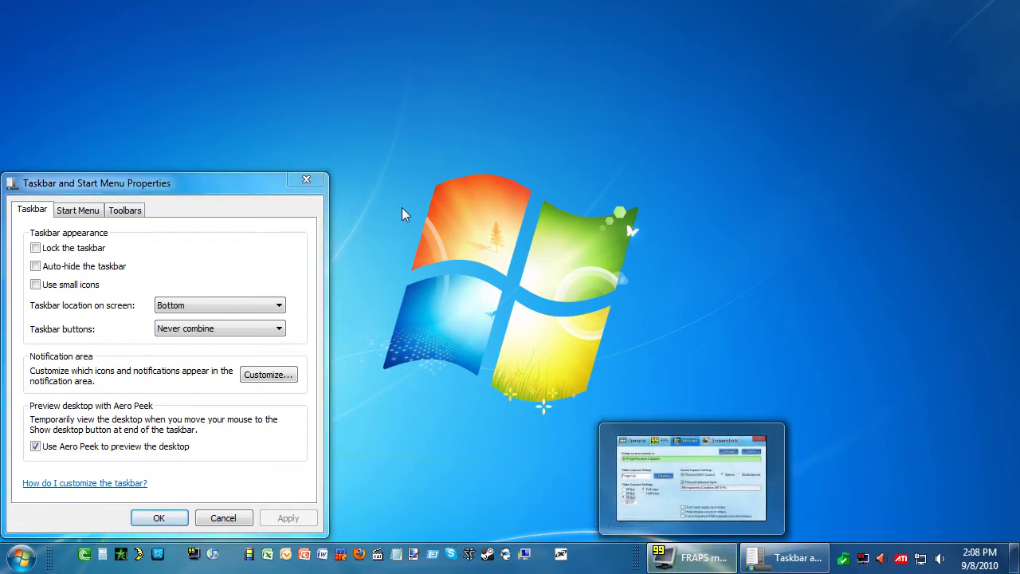
# Enable 'Use small icons' in taskbar properties, apply, and close with OK
pyautogui.moveTo(180, 182); pyautogui.dragTo(217, 124)
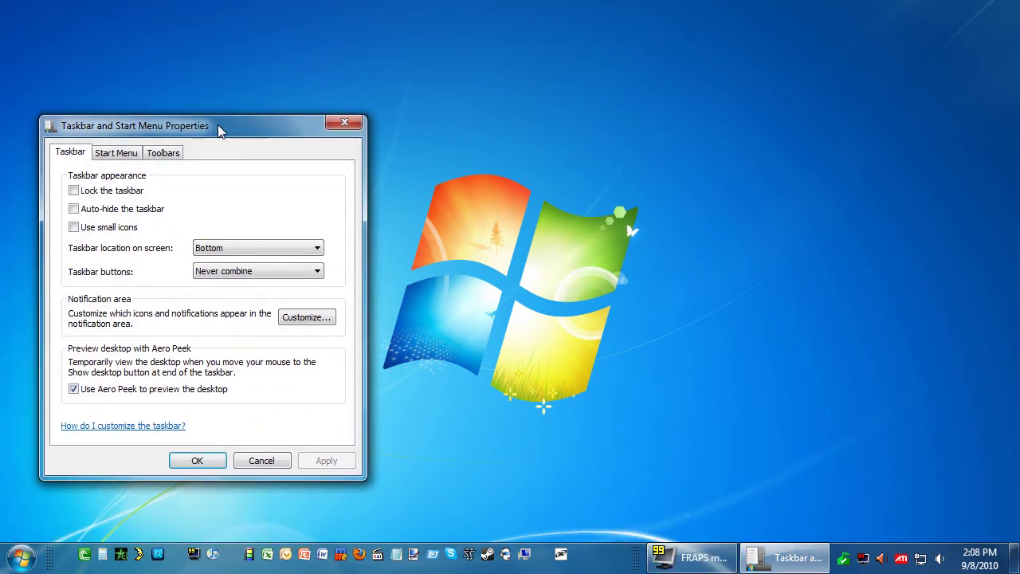
pyautogui.click(73, 228)
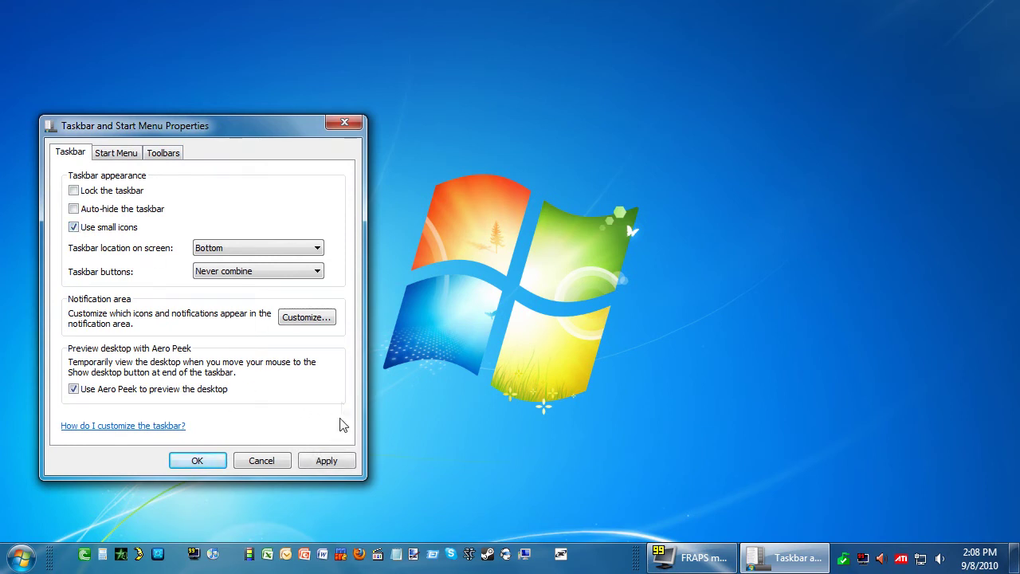
pyautogui.click(327, 460)
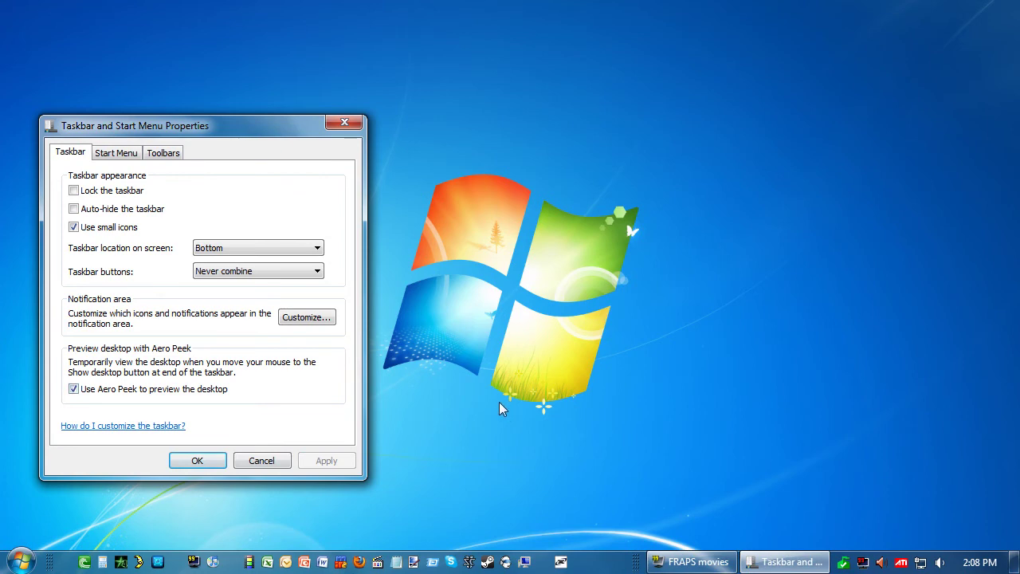
pyautogui.click(200, 461)
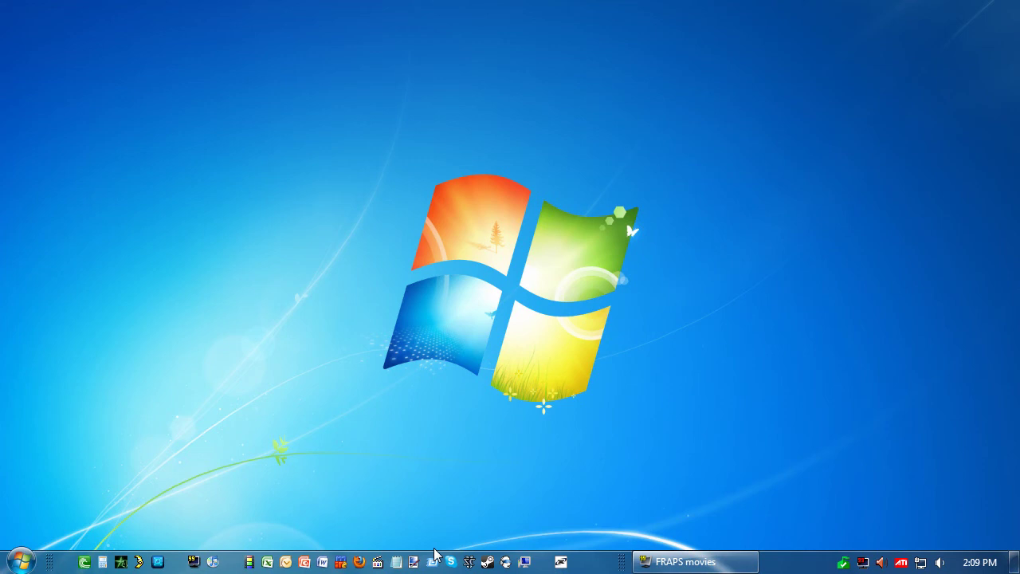
# Narrow the Quick Launch toolbar slightly, then open the Folding folder from it and close it
pyautogui.moveTo(623, 562); pyautogui.dragTo(586, 563)
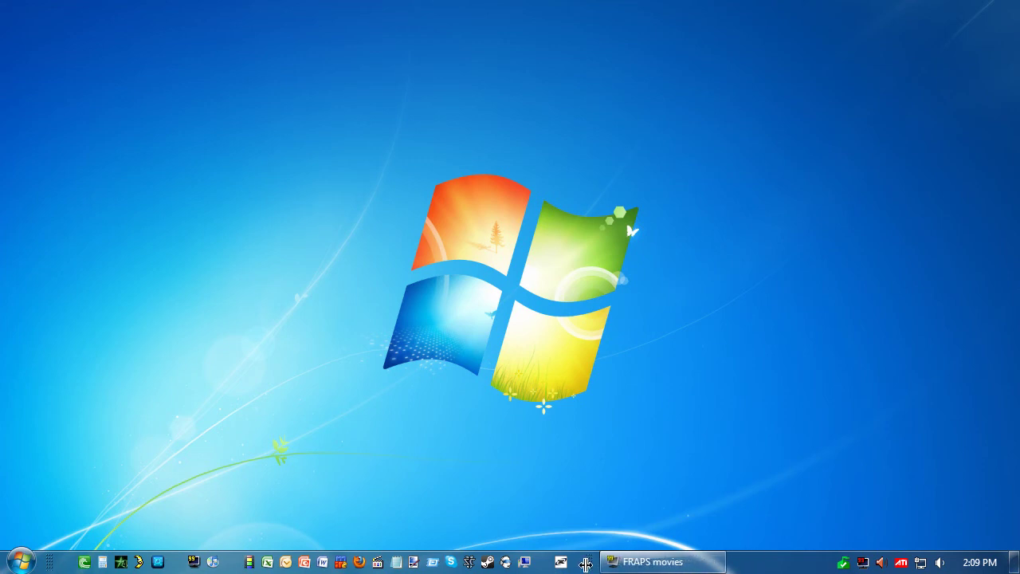
pyautogui.click(194, 561)
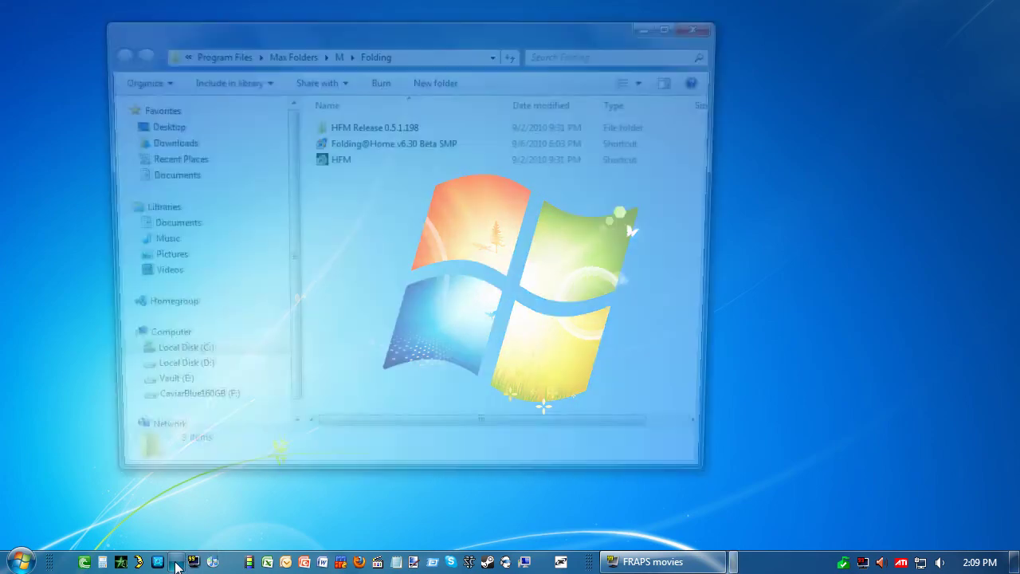
pyautogui.moveTo(406, 39); pyautogui.dragTo(360, 57)
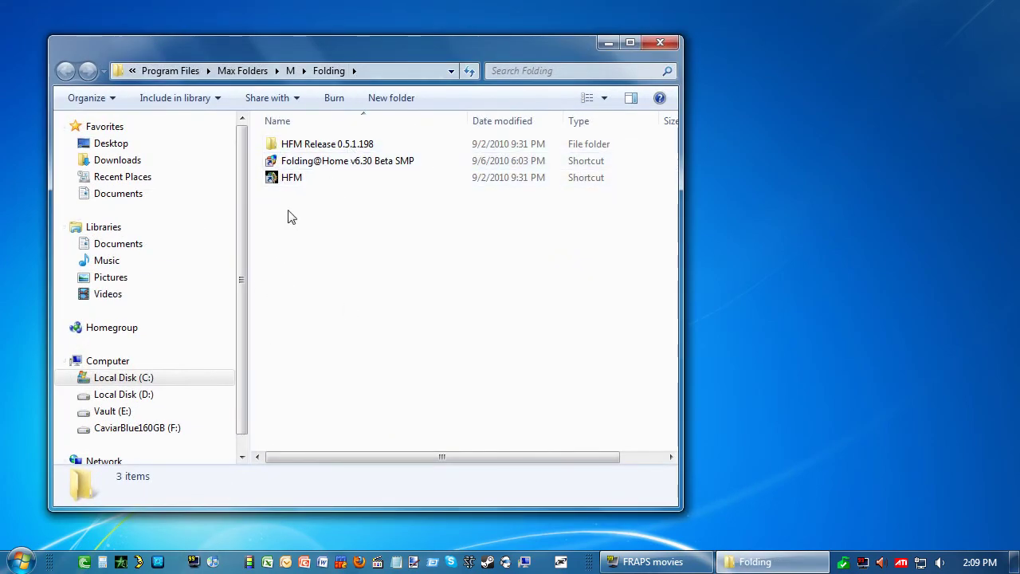
pyautogui.moveTo(373, 41); pyautogui.dragTo(442, 25)
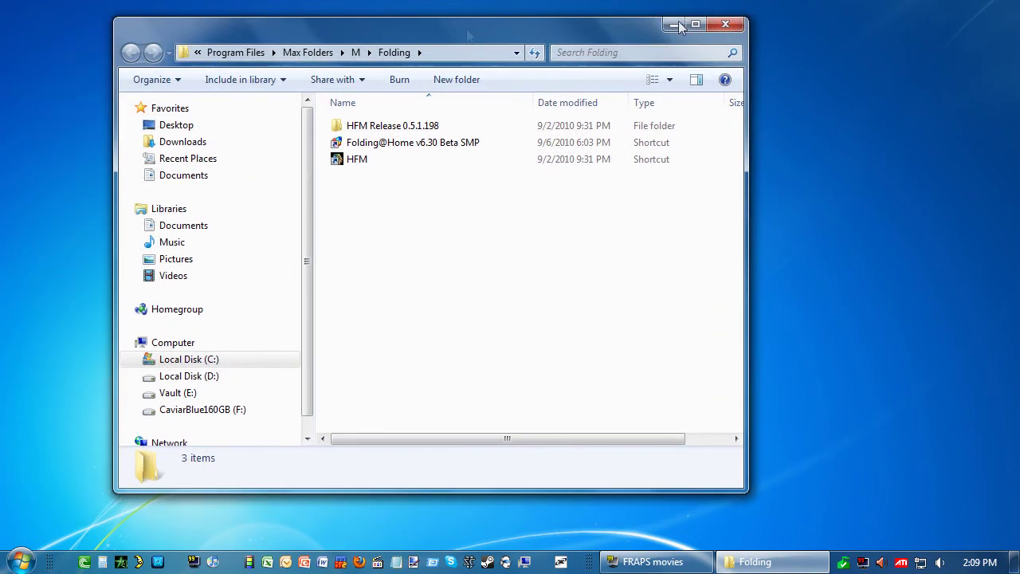
pyautogui.click(741, 24)
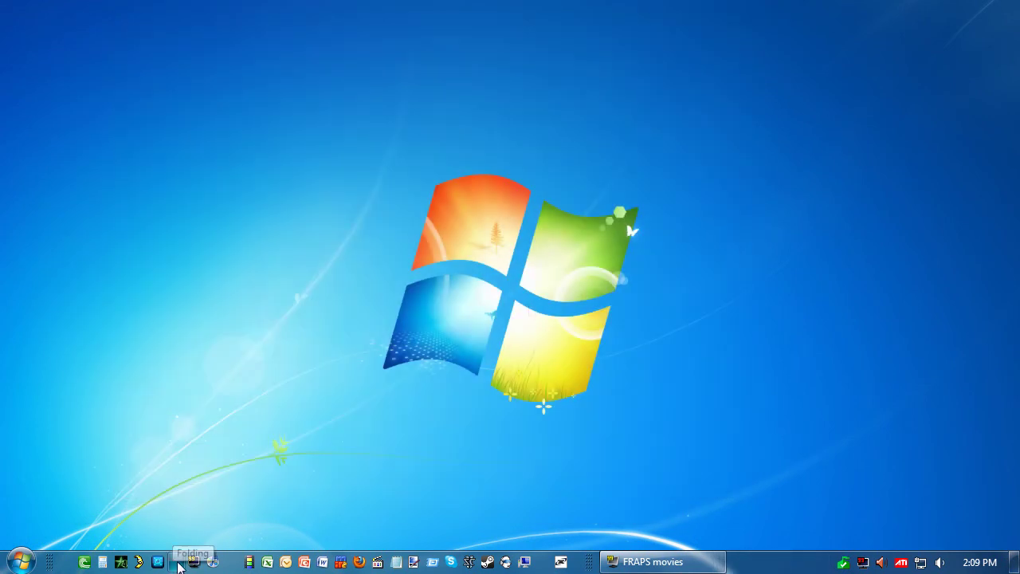